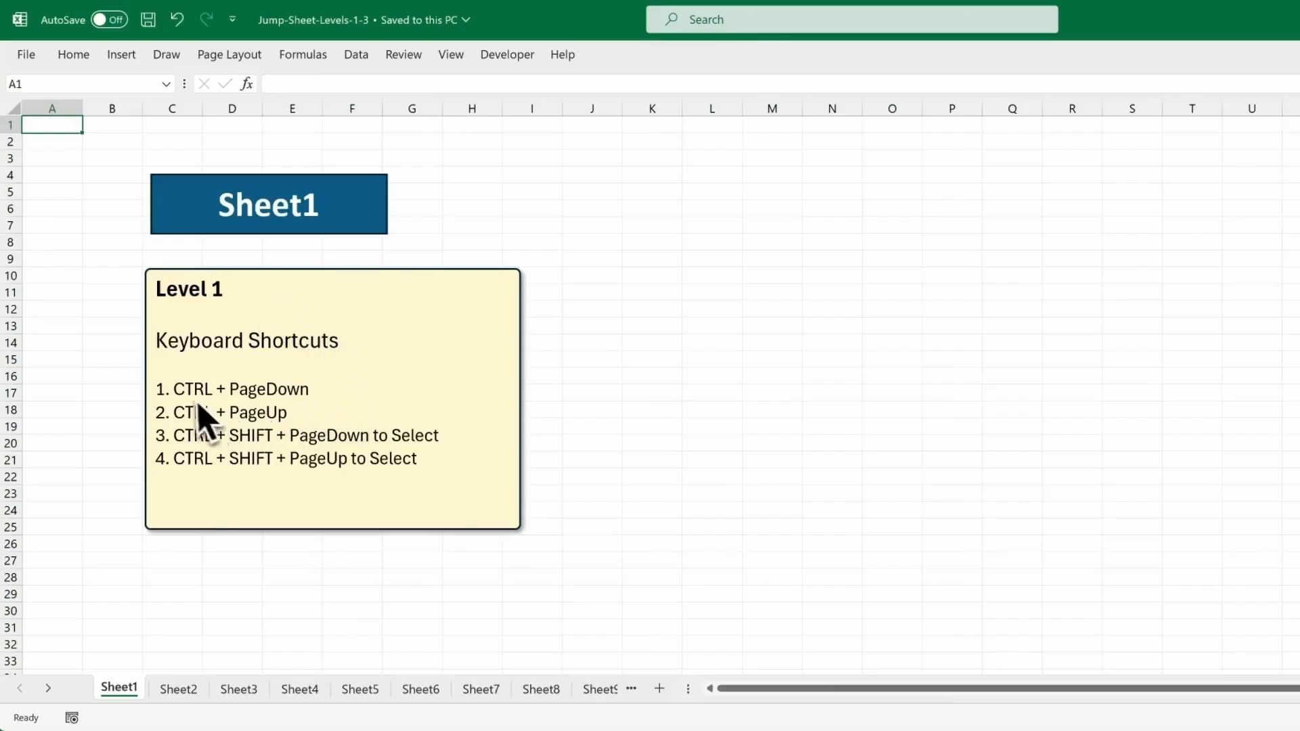
Step through the sheets with Ctrl+Page Down/Up, out to Sheet7 and back to Sheet1.
key(ctrl)
key(ctrl+Page_Down)
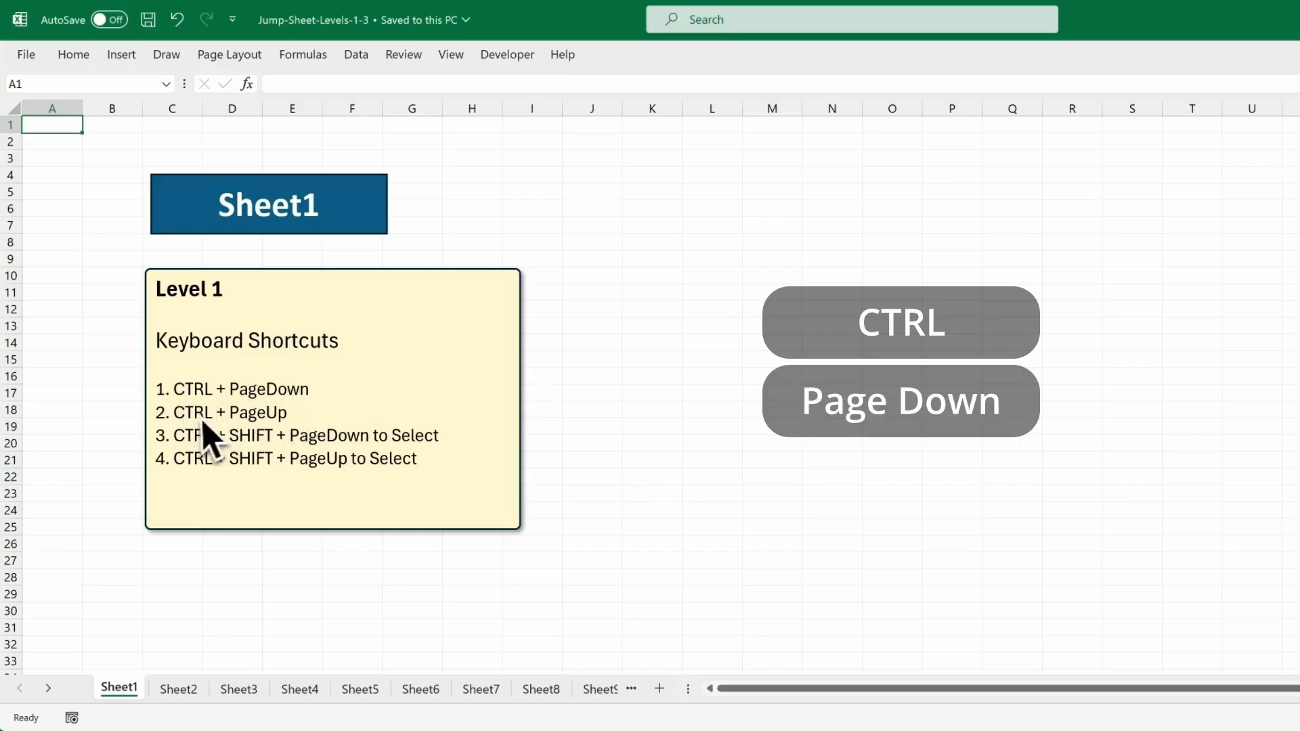
key(ctrl+Page_Up)
key(ctrl+Page_Down)
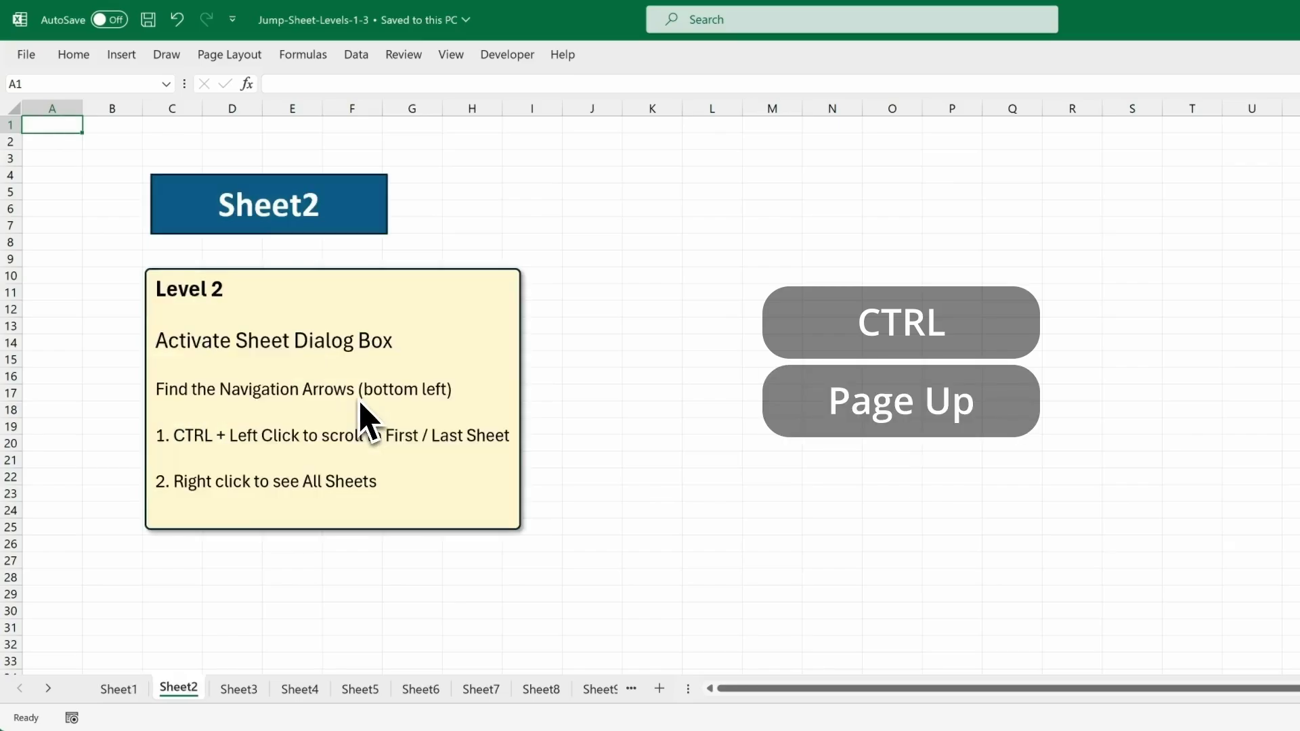
key(ctrl+Page_Up)
key(ctrl+Page_Down)
key(ctrl+Page_Down)
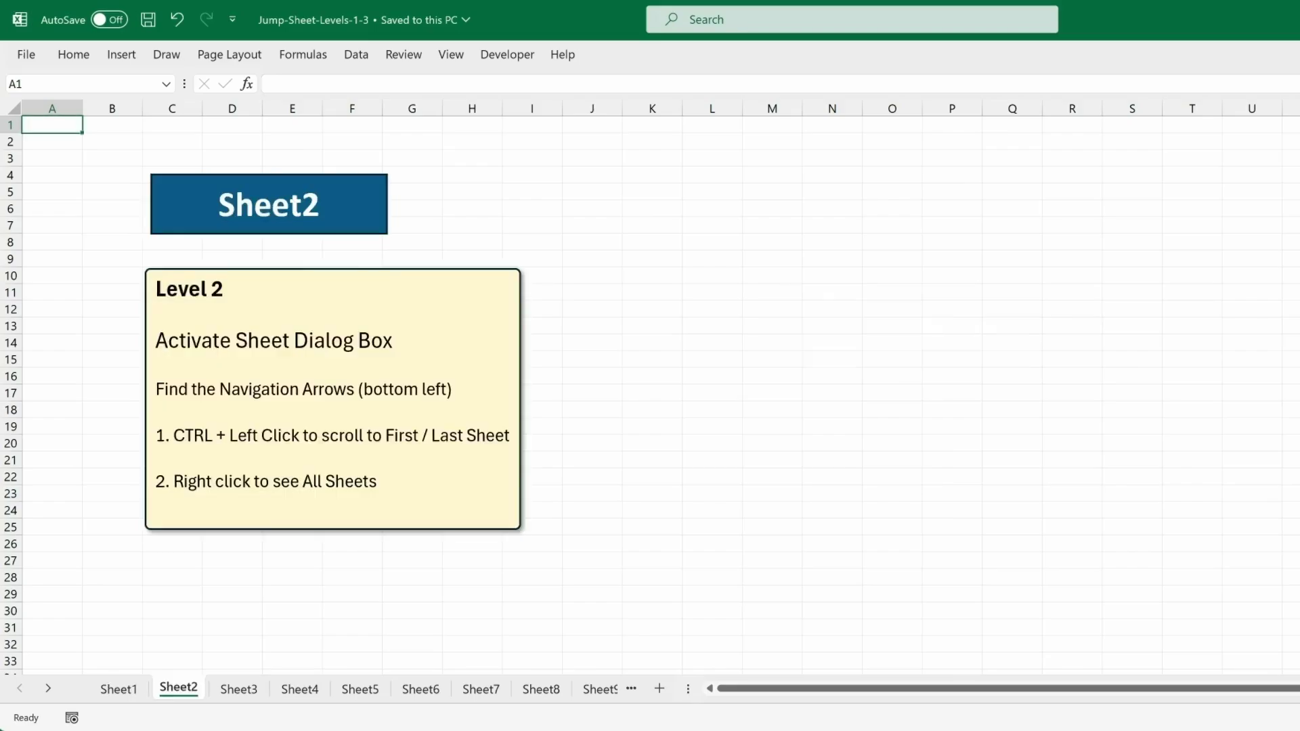
key(ctrl+Page_Down)
key(ctrl+Page_Down)
key(ctrl+Page_Down)
key(ctrl+Page_Down)
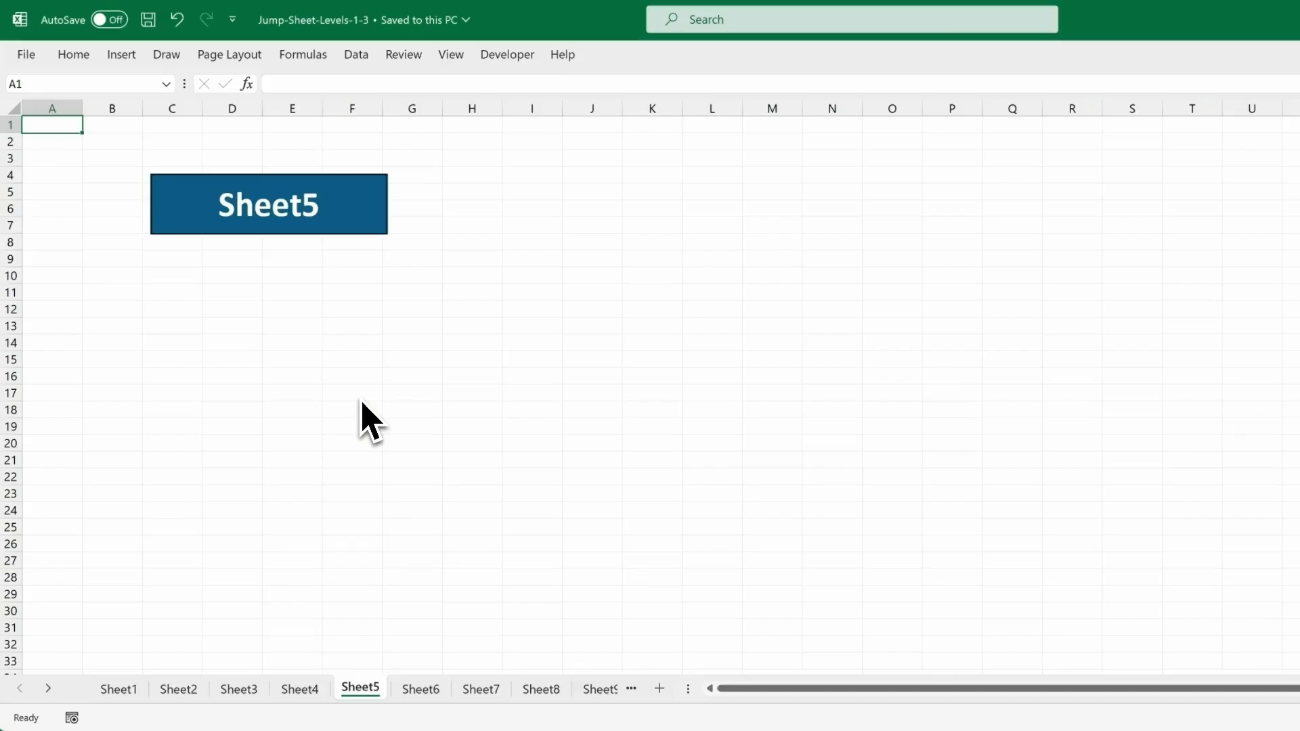
key(ctrl+Page_Up)
key(ctrl+Page_Up)
key(ctrl+Page_Up)
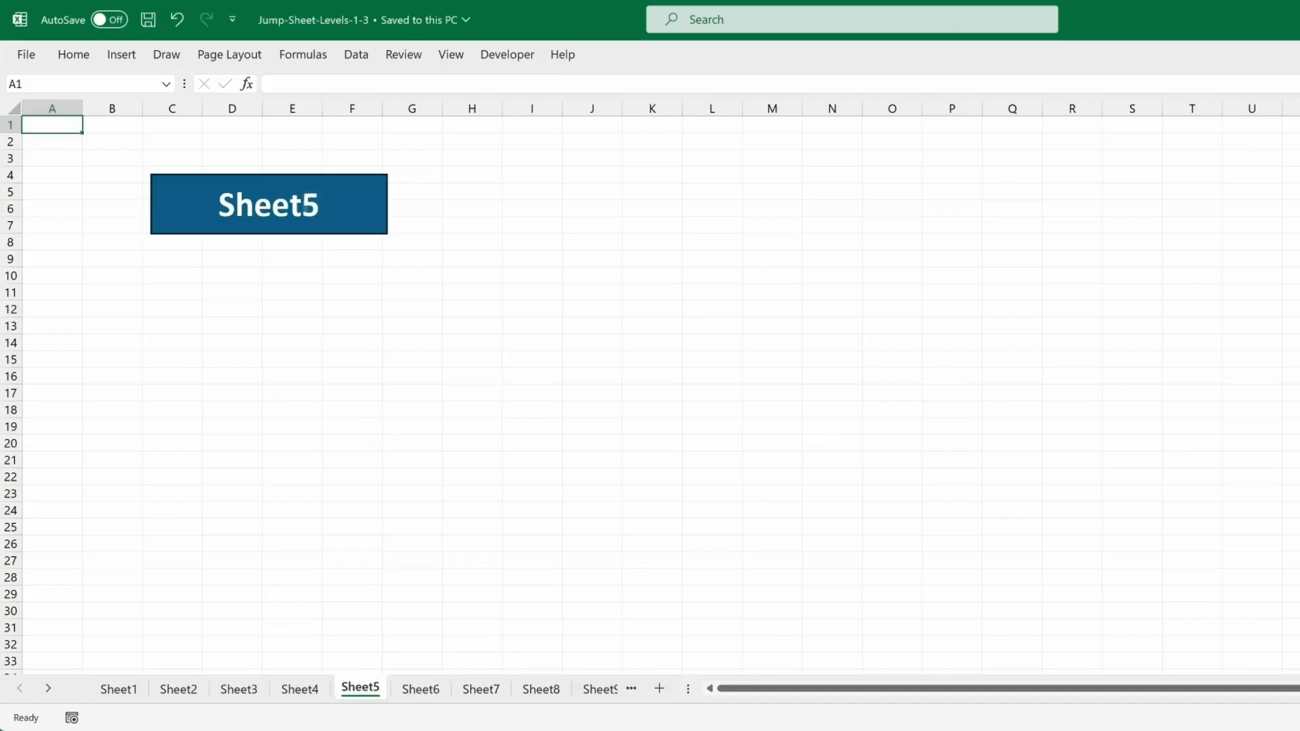
key(ctrl+Page_Up)
key(ctrl+Page_Up)
key(ctrl+Page_Up)
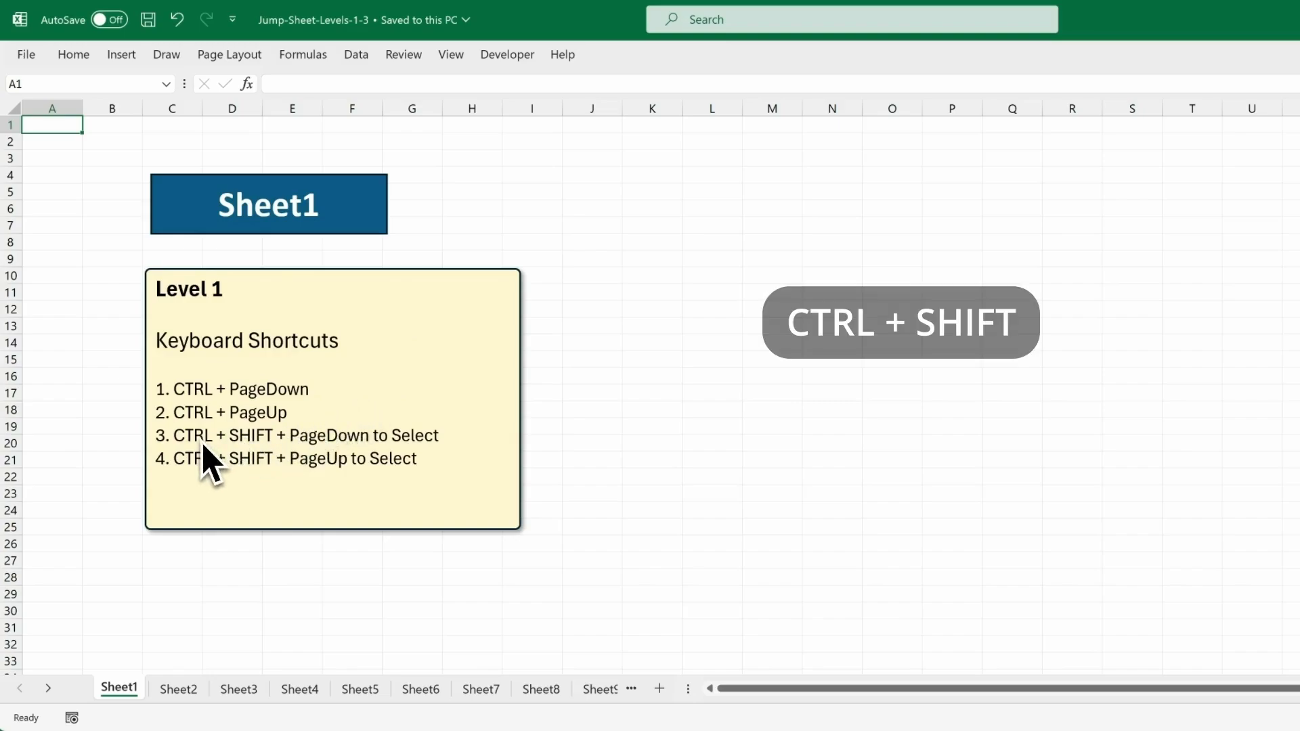
Group Sheet1 through Sheet4 with Ctrl+Shift+Page Down, then ungroup back to Sheet1 alone.
key(ctrl+shift+Page_Down)
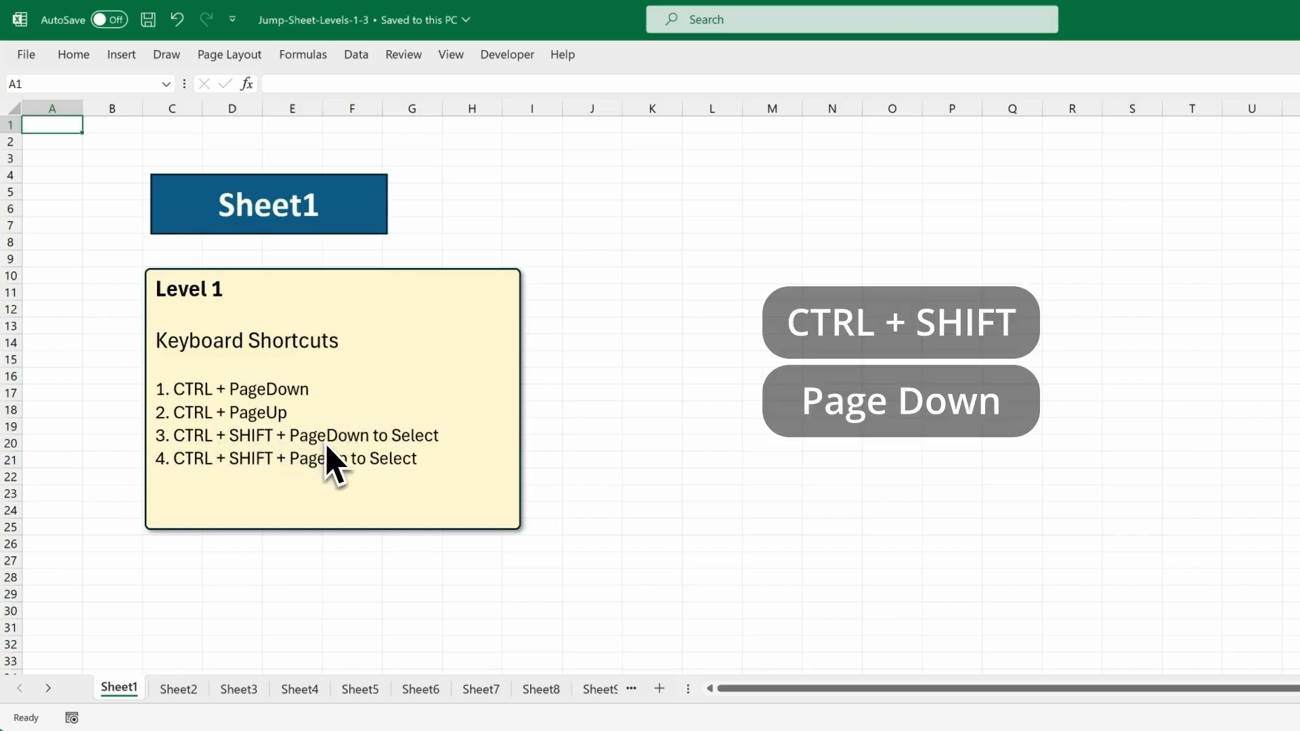
key(ctrl+shift+Page_Up)
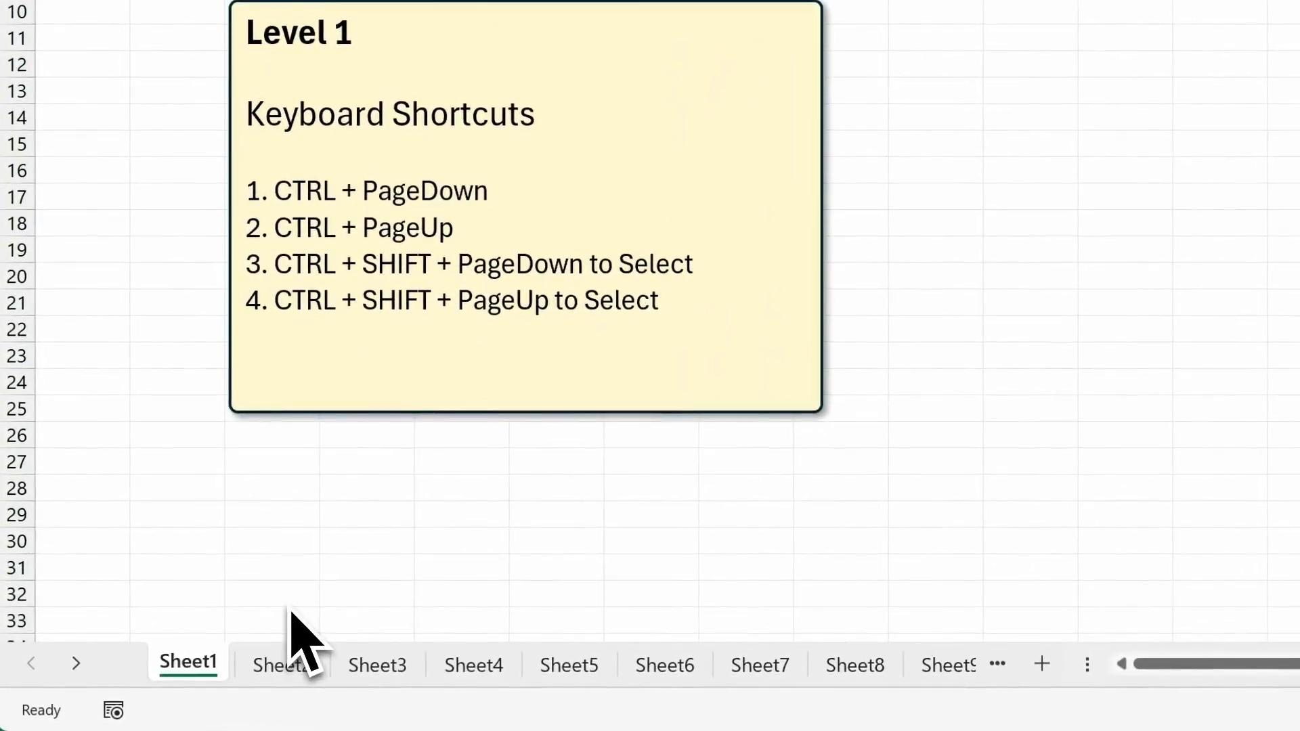
key(ctrl+shift+Page_Down)
key(ctrl+shift+Page_Down)
key(ctrl+shift+Page_Down)
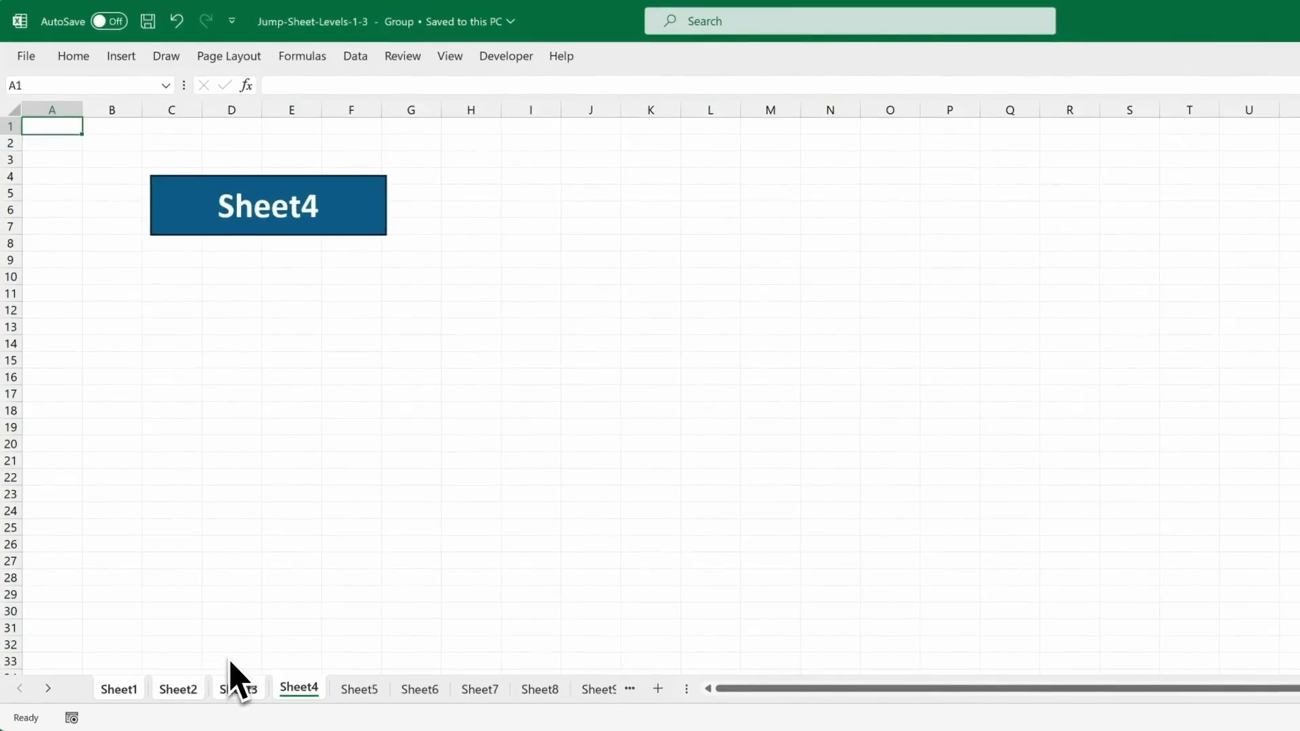
click(118, 689)
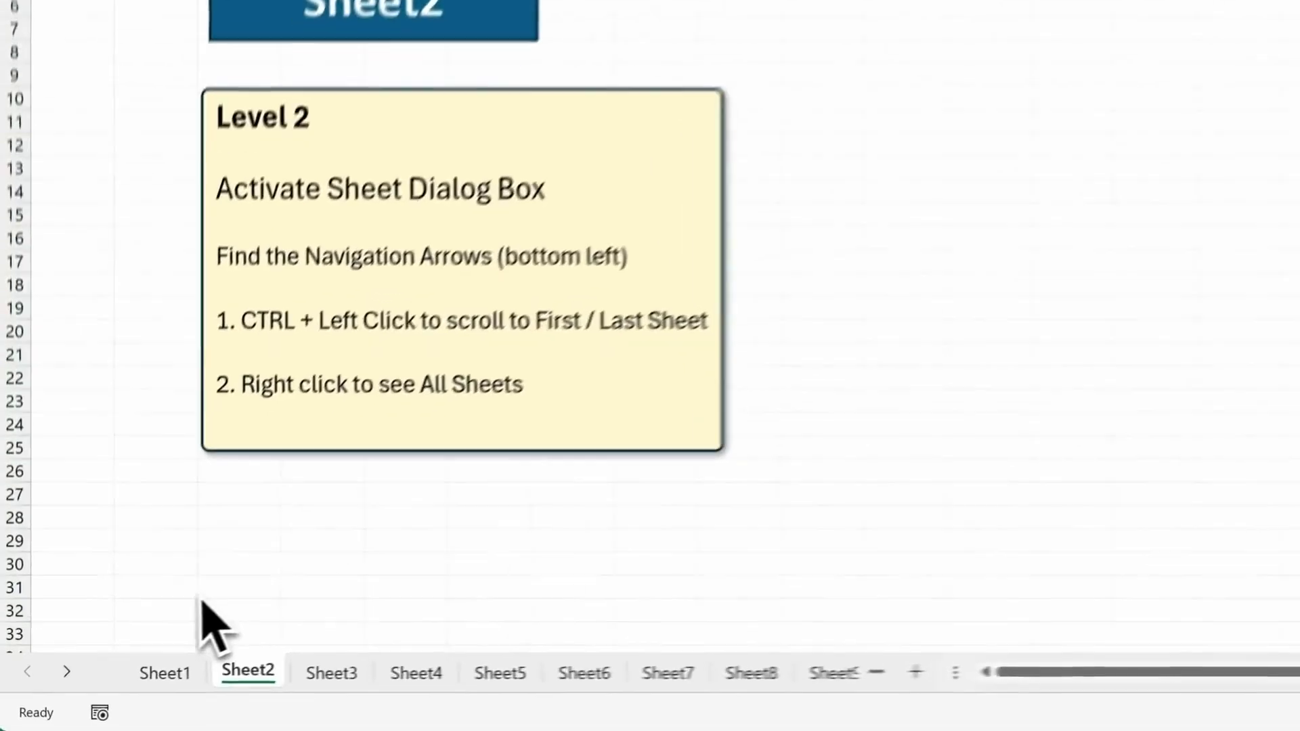
Scroll the sheet tabs out to Sheet12 and back, then switch to Sheet2's Level 2 note.
click(72, 668)
click(71, 669)
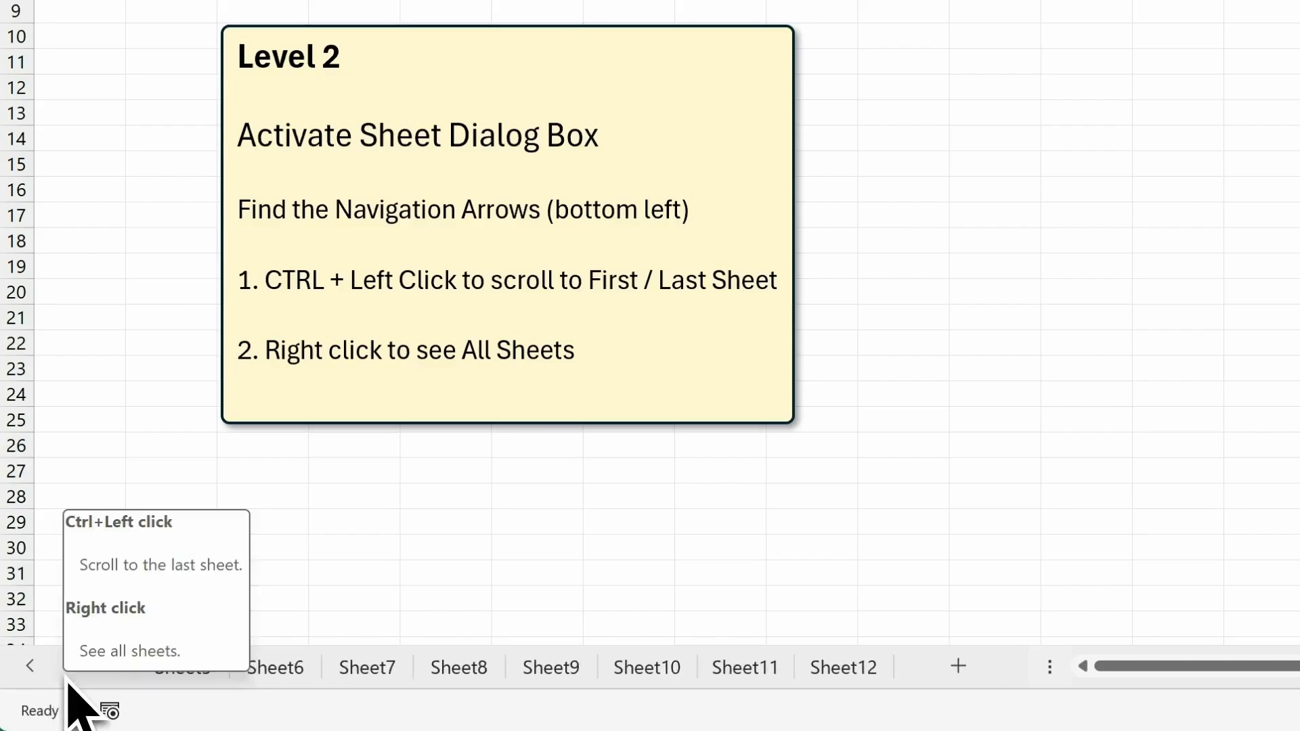
ctrl+click(31, 683)
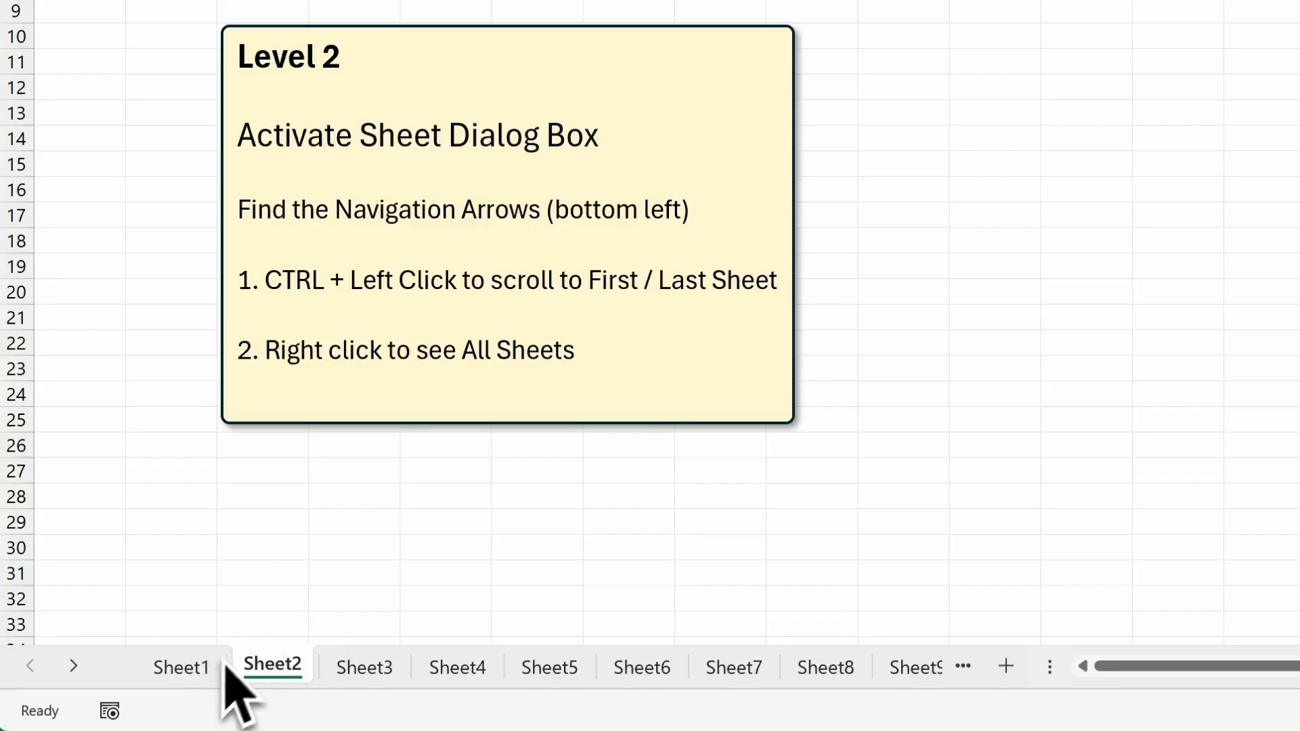
ctrl+click(75, 666)
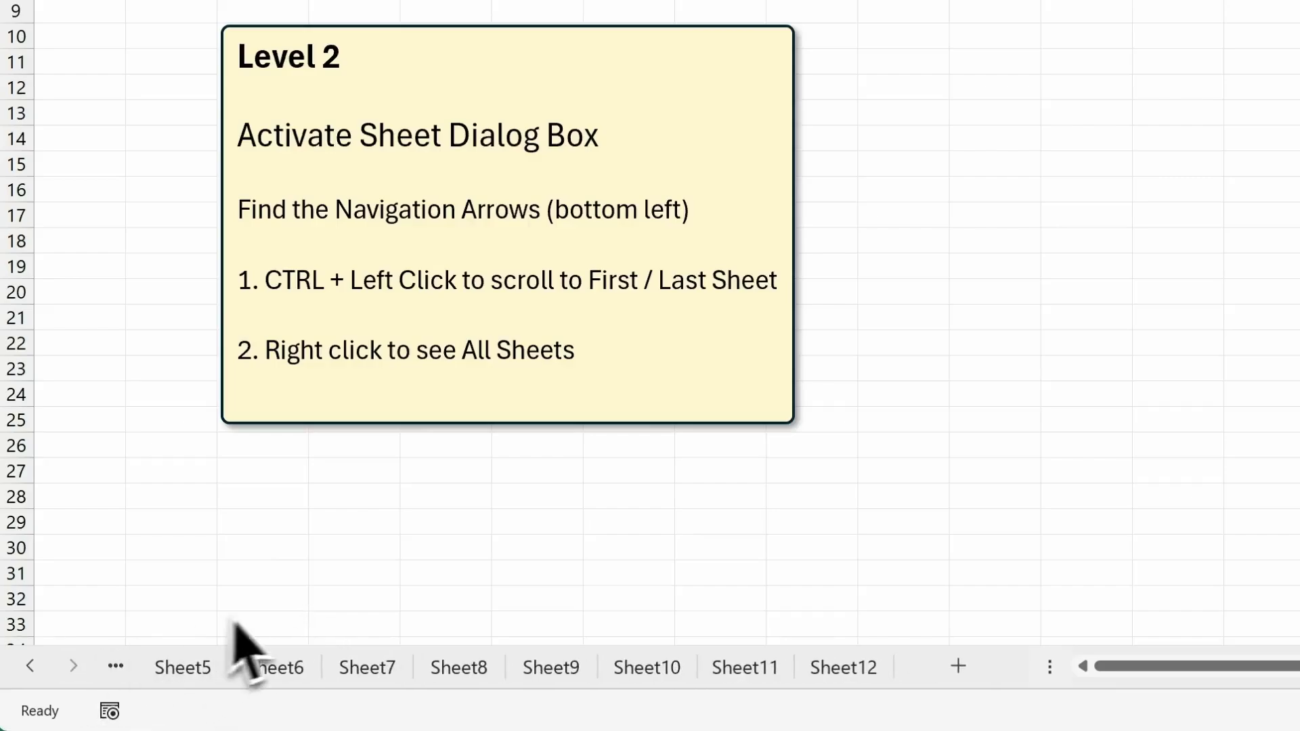
ctrl+click(29, 665)
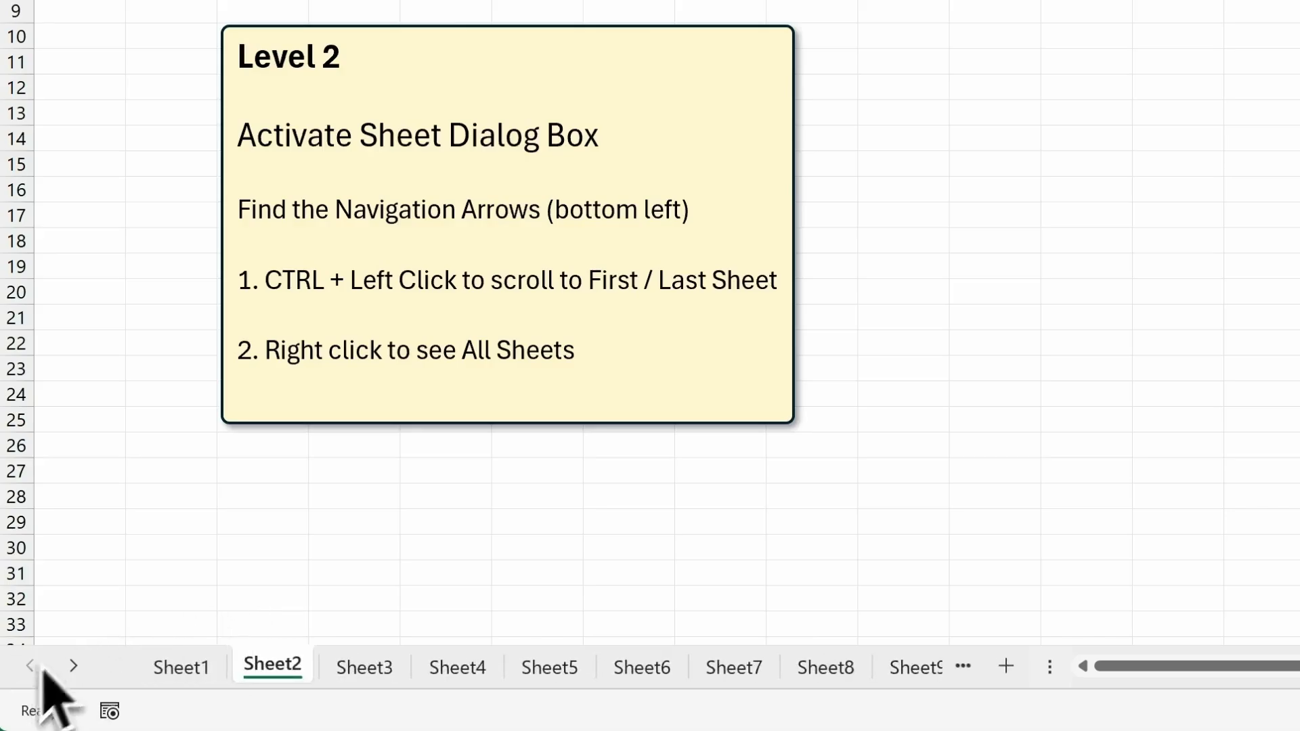
click(189, 684)
click(253, 680)
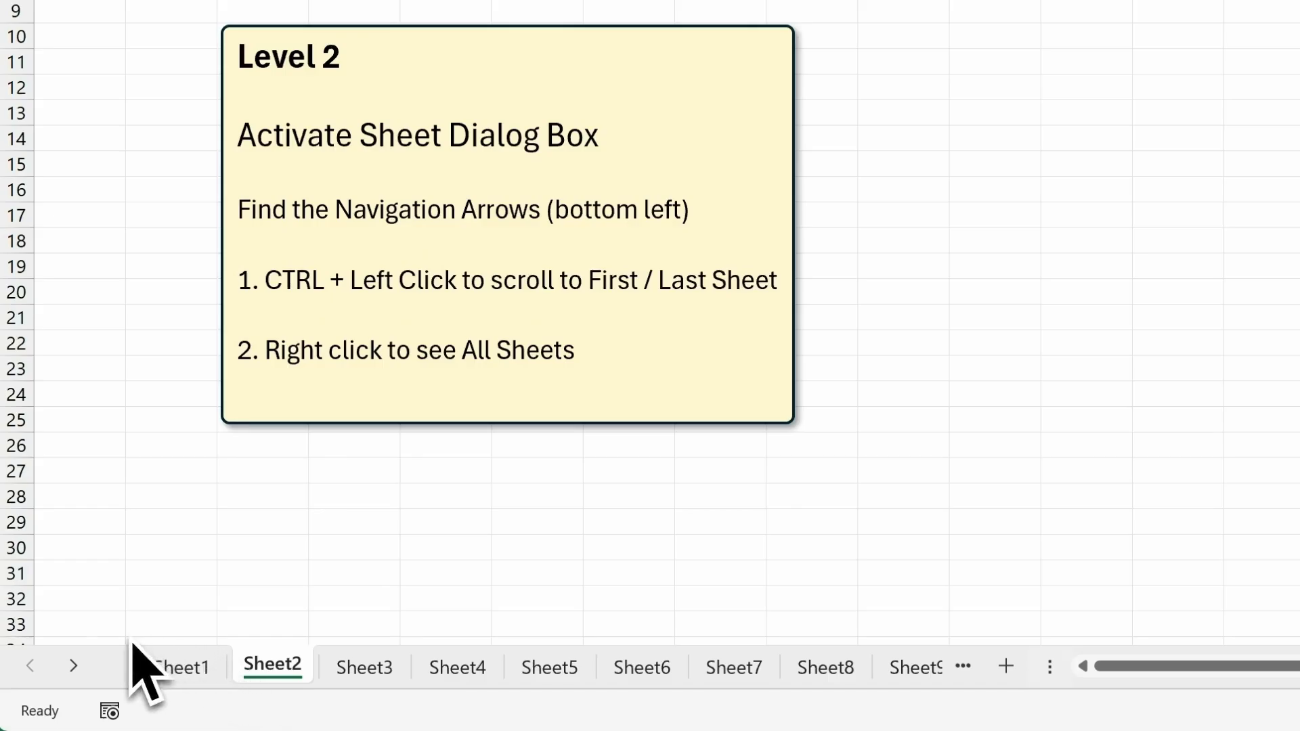
Jump to Sheet9 from the Activate sheet list, then back to Sheet2 the same way.
right_click(75, 670)
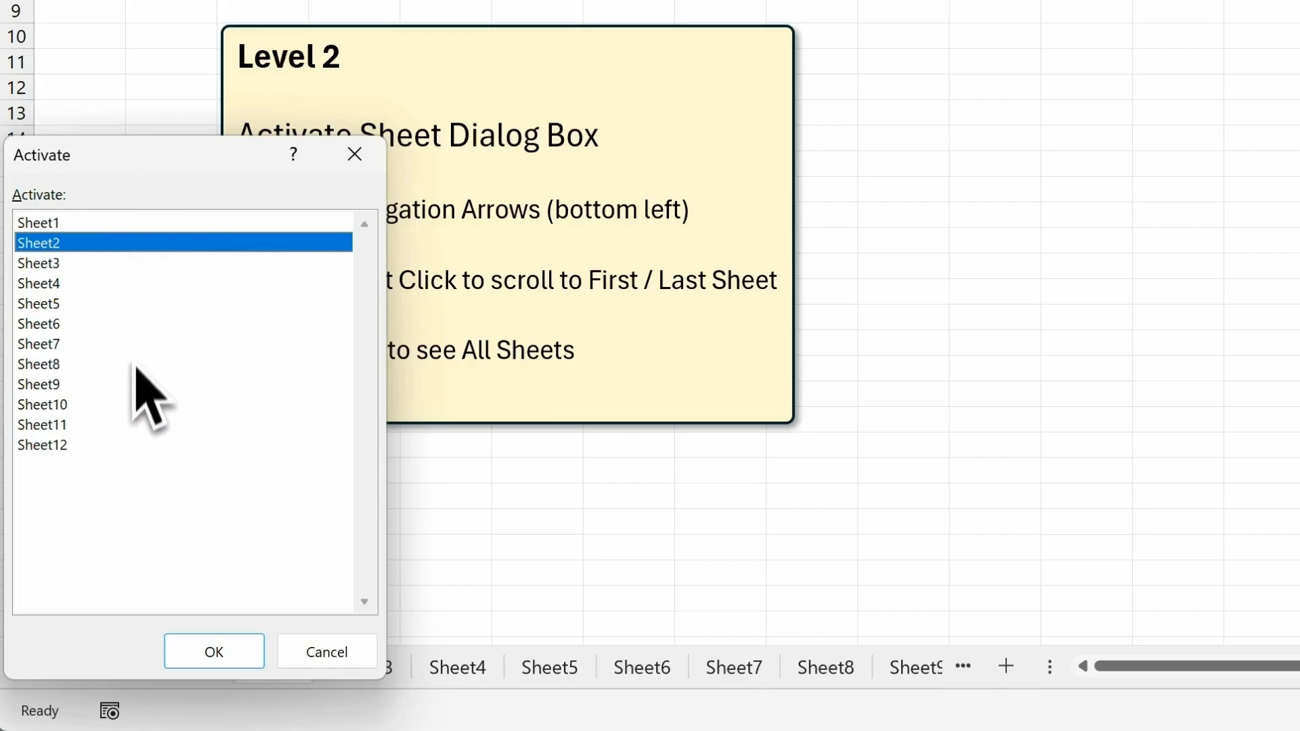
double_click(86, 384)
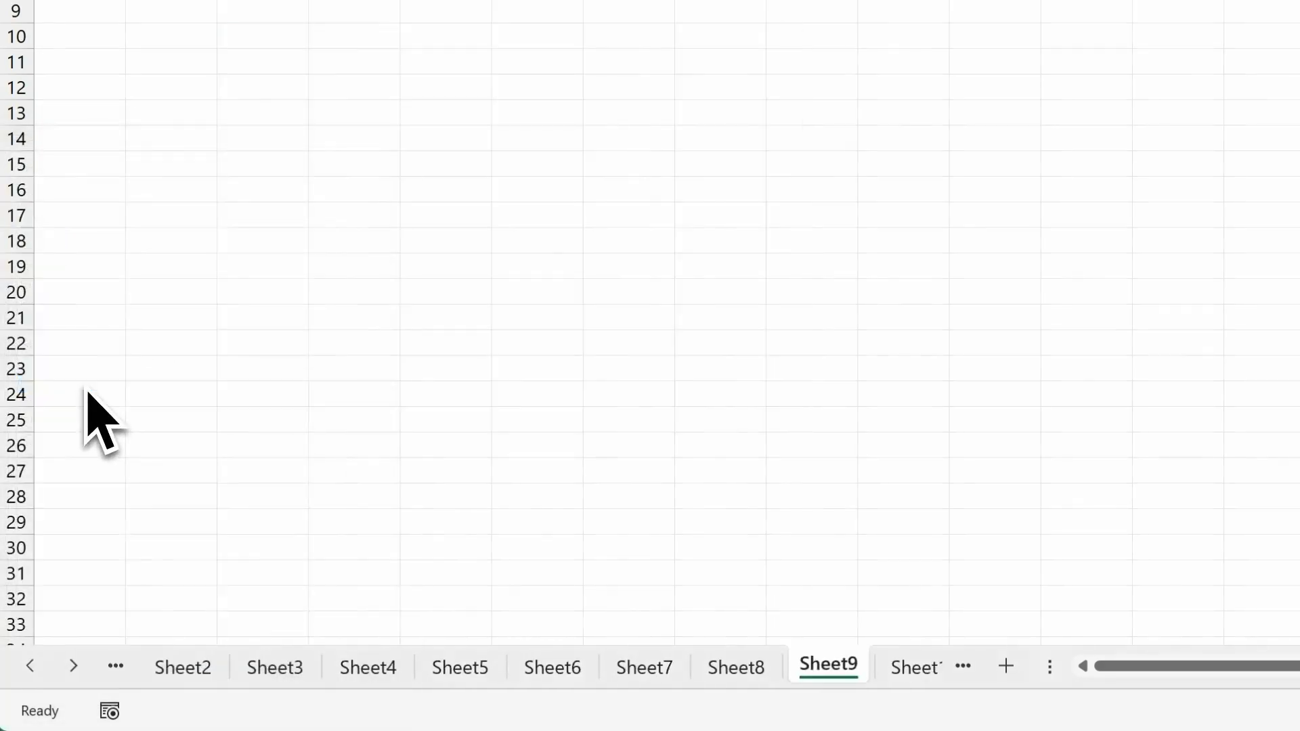
right_click(74, 667)
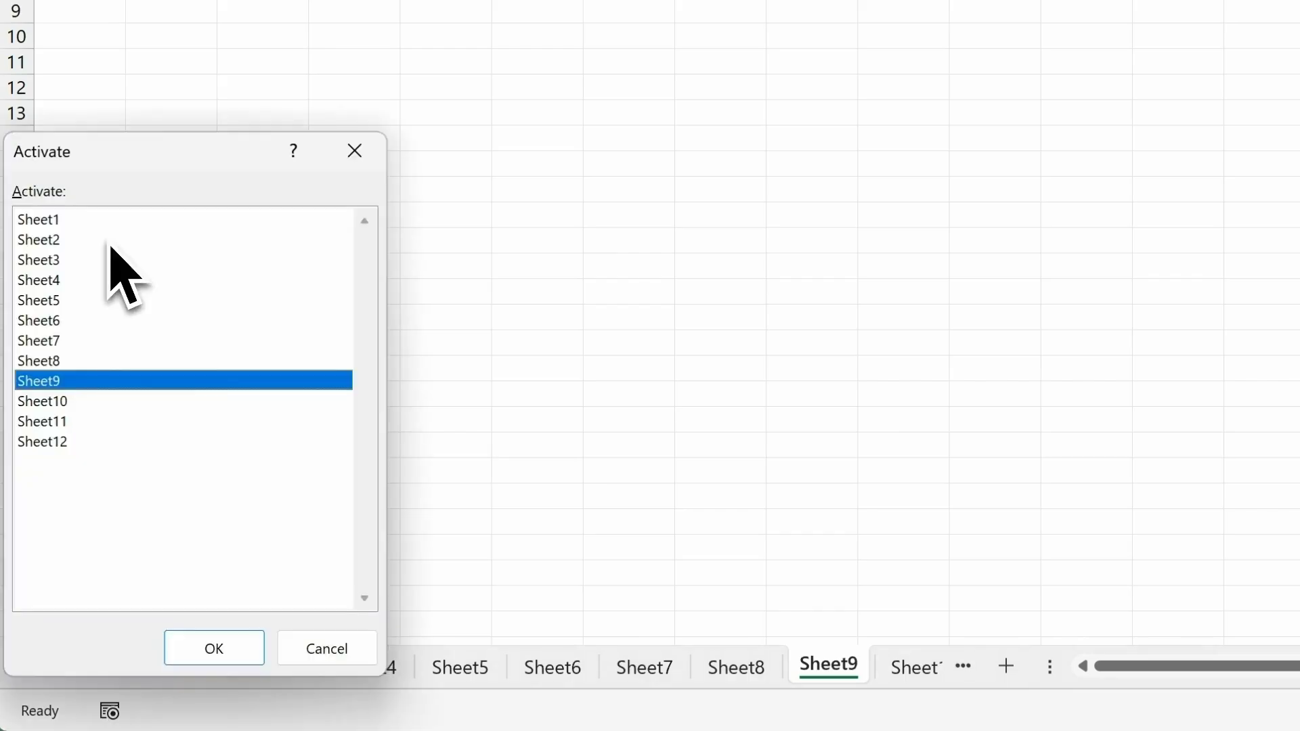
double_click(110, 243)
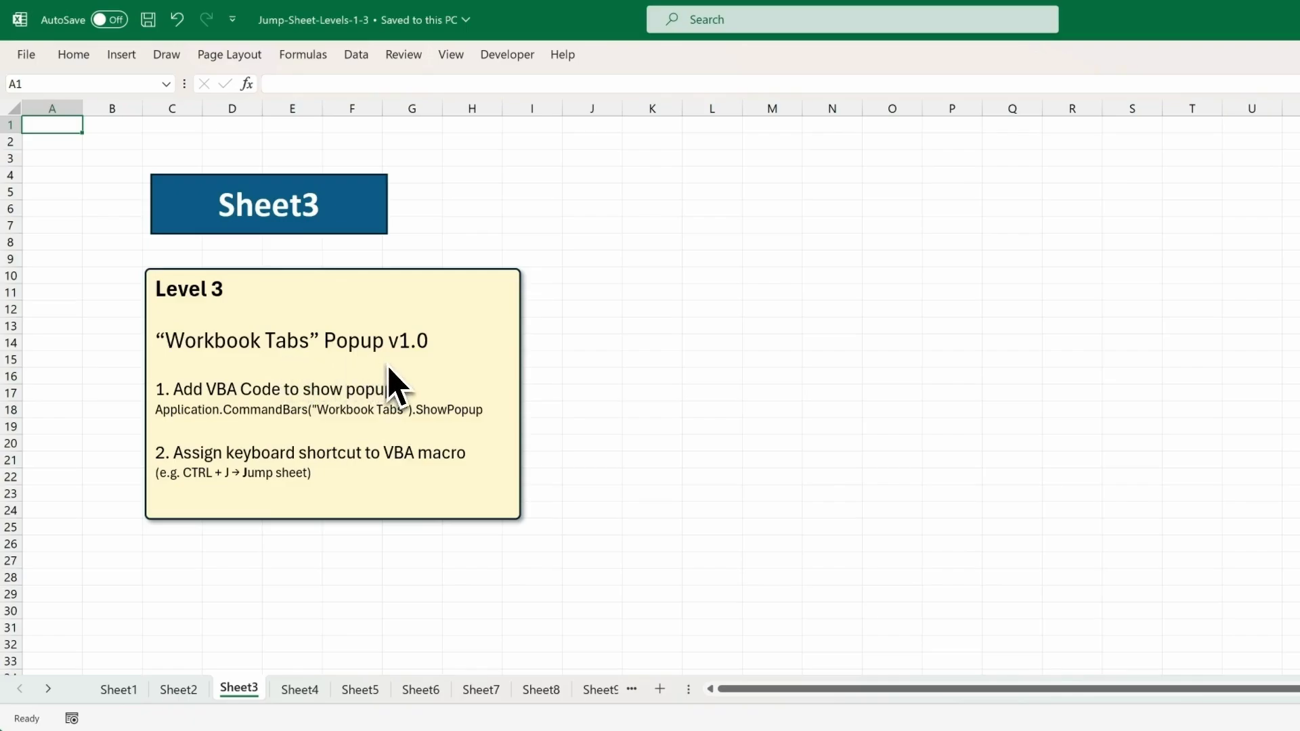
Open the VBA editor, insert a new Module1 in the workbook and rename it Level_3.
click(509, 55)
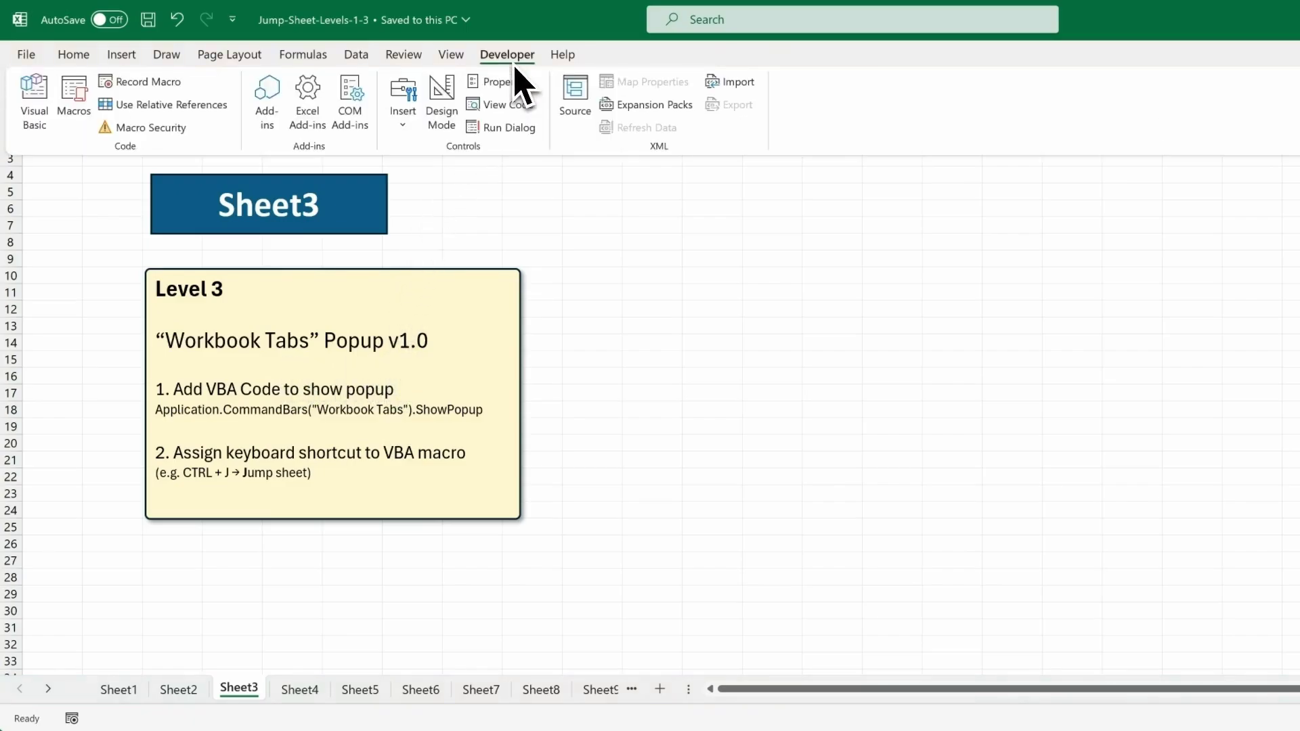
click(43, 139)
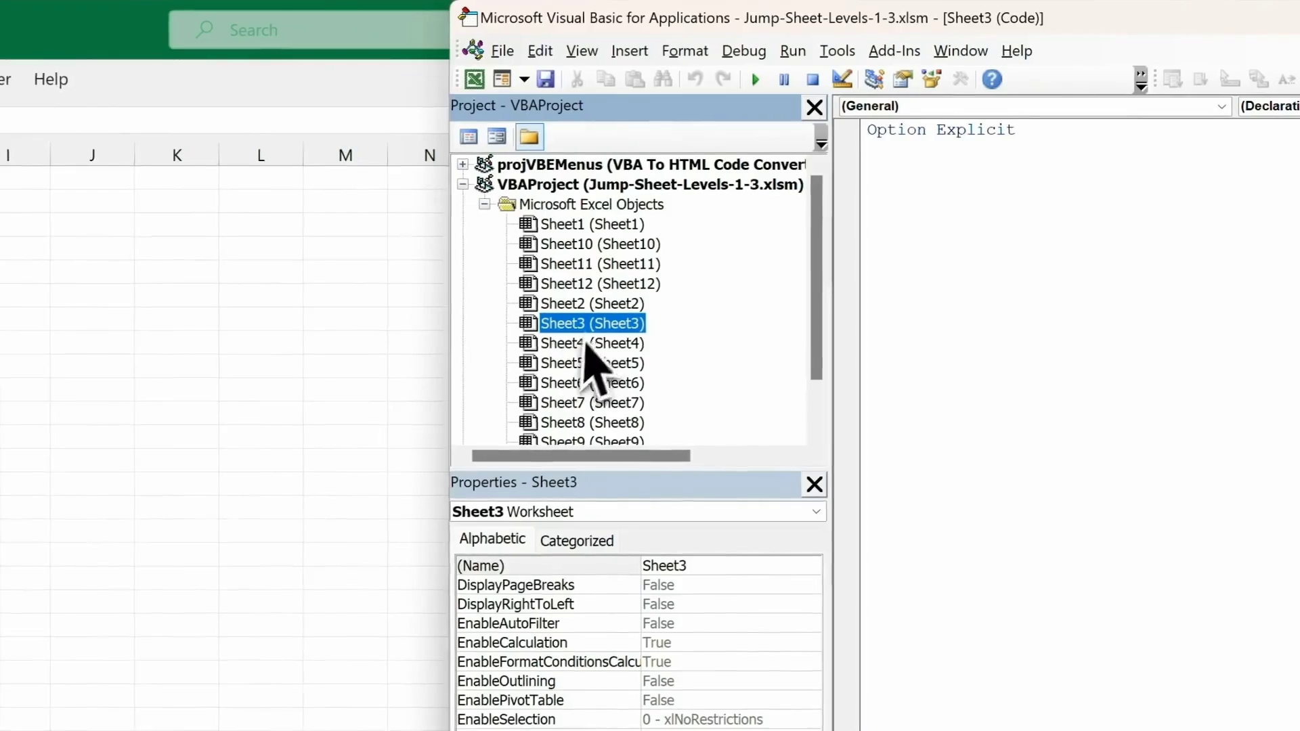
right_click(591, 323)
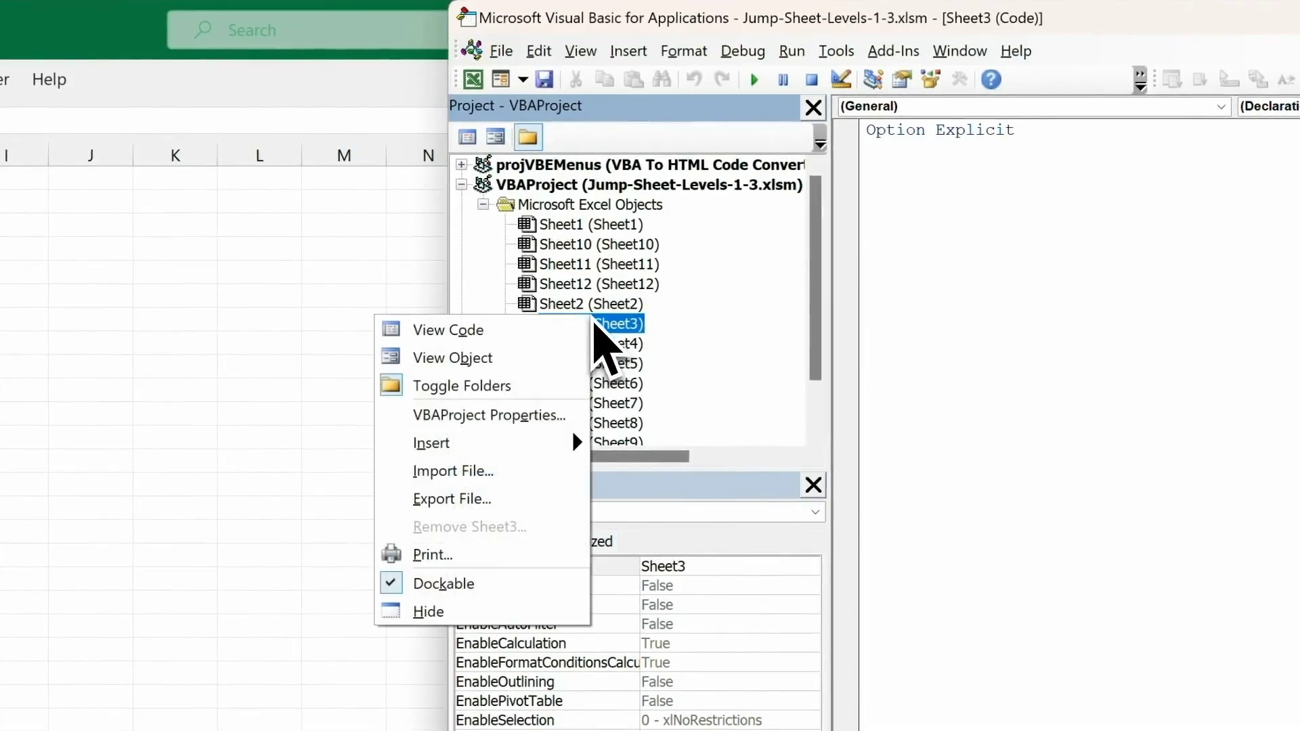
mouse_move(550, 443)
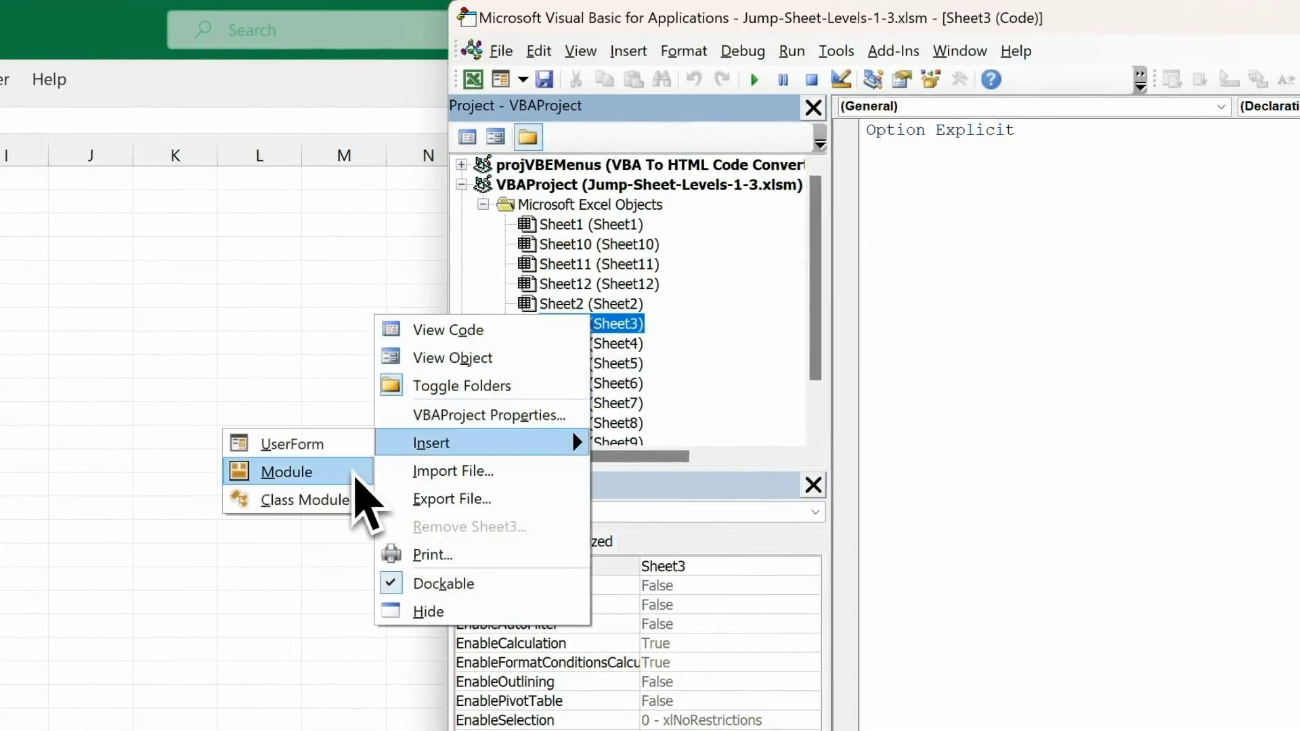
click(355, 472)
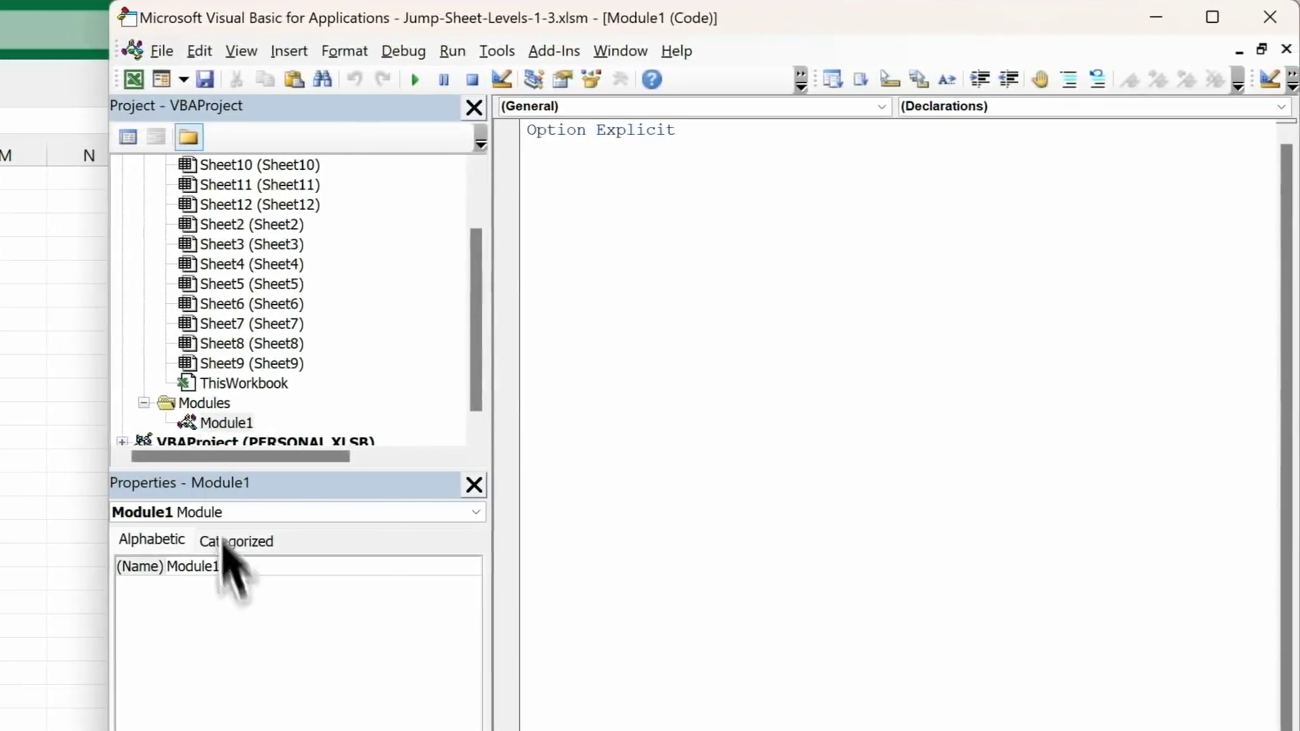
click(153, 569)
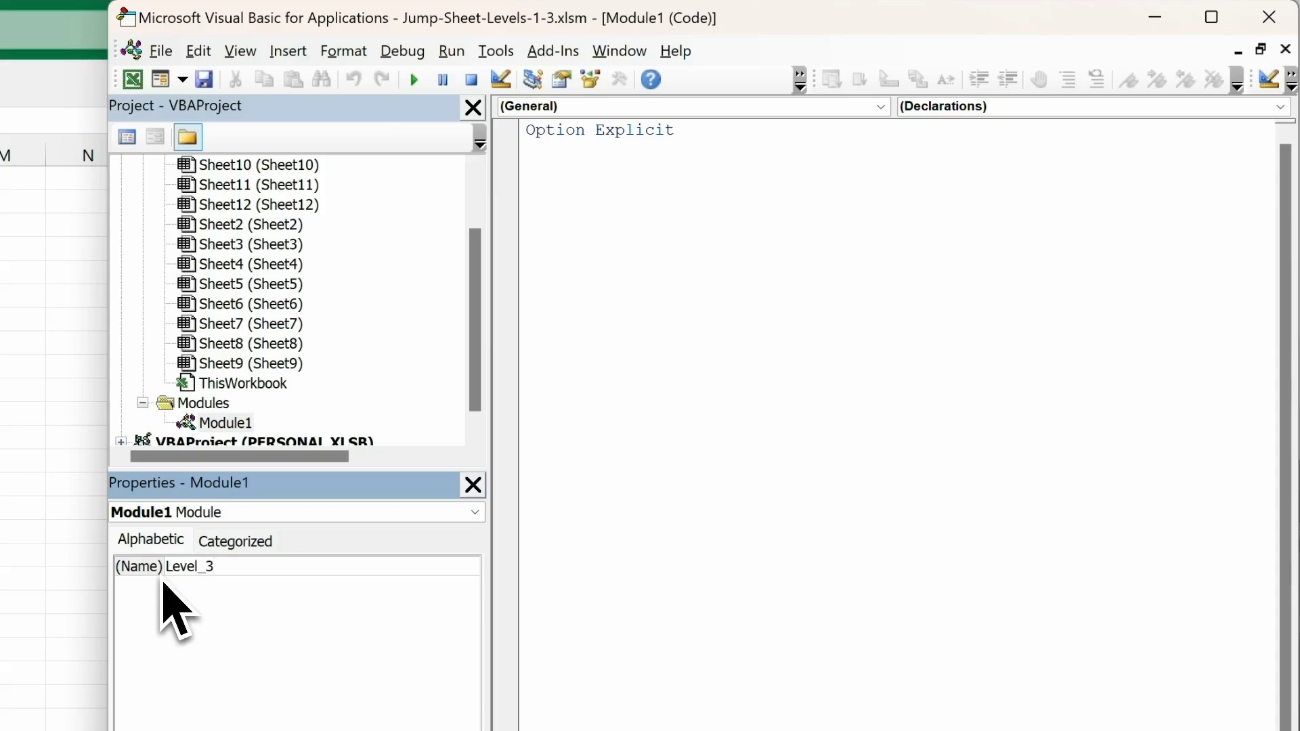
click(571, 188)
Write Sub Workbook_Tabs_Popup_v1 containing Application.CommandBars("Workbook Tabs").ShowPopup.
text(sub Workbook_Tabs_Popup_v1)
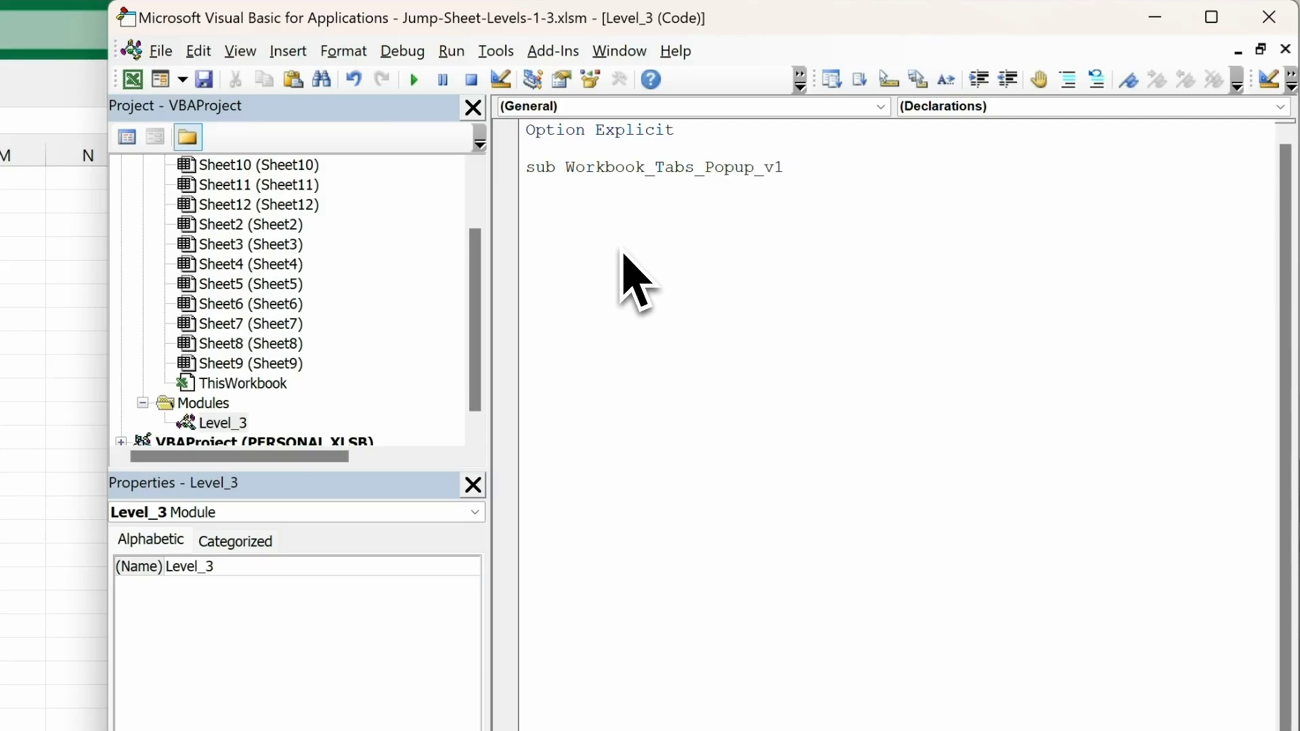
key(Return)
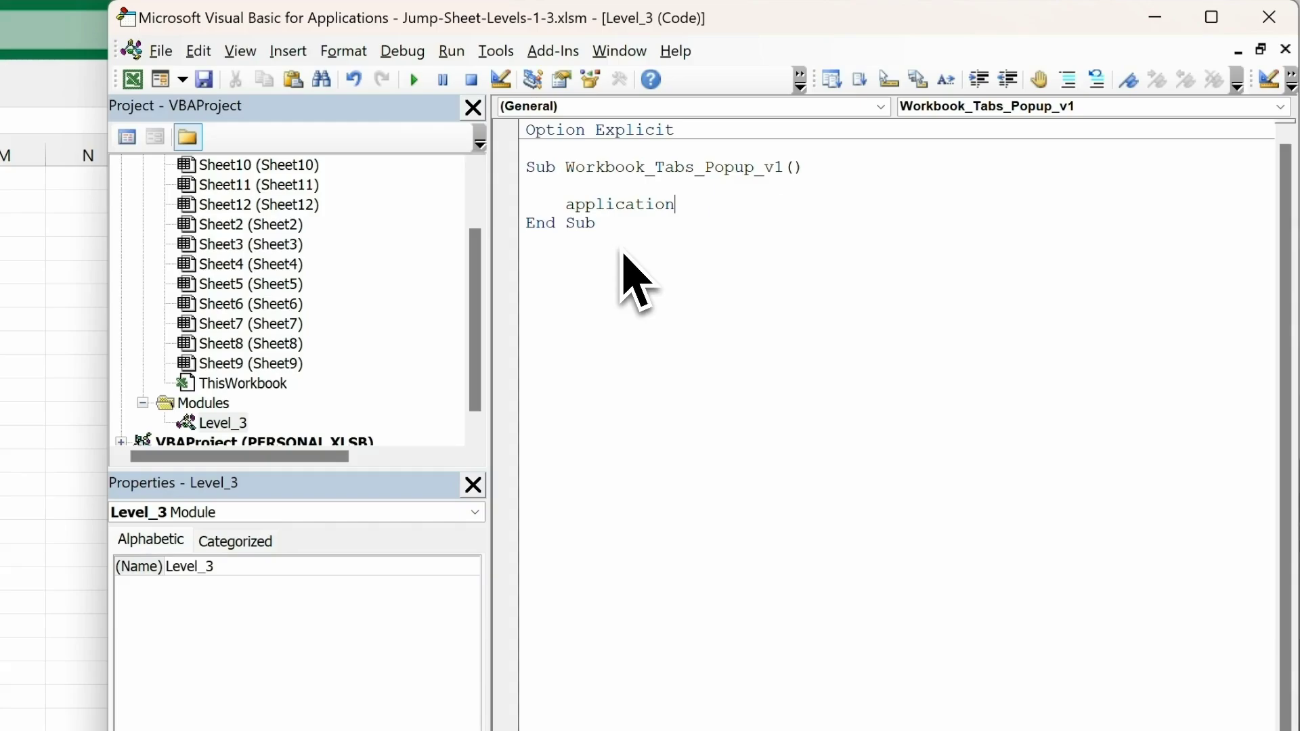
text(.comm)
key(Tab)
text(()
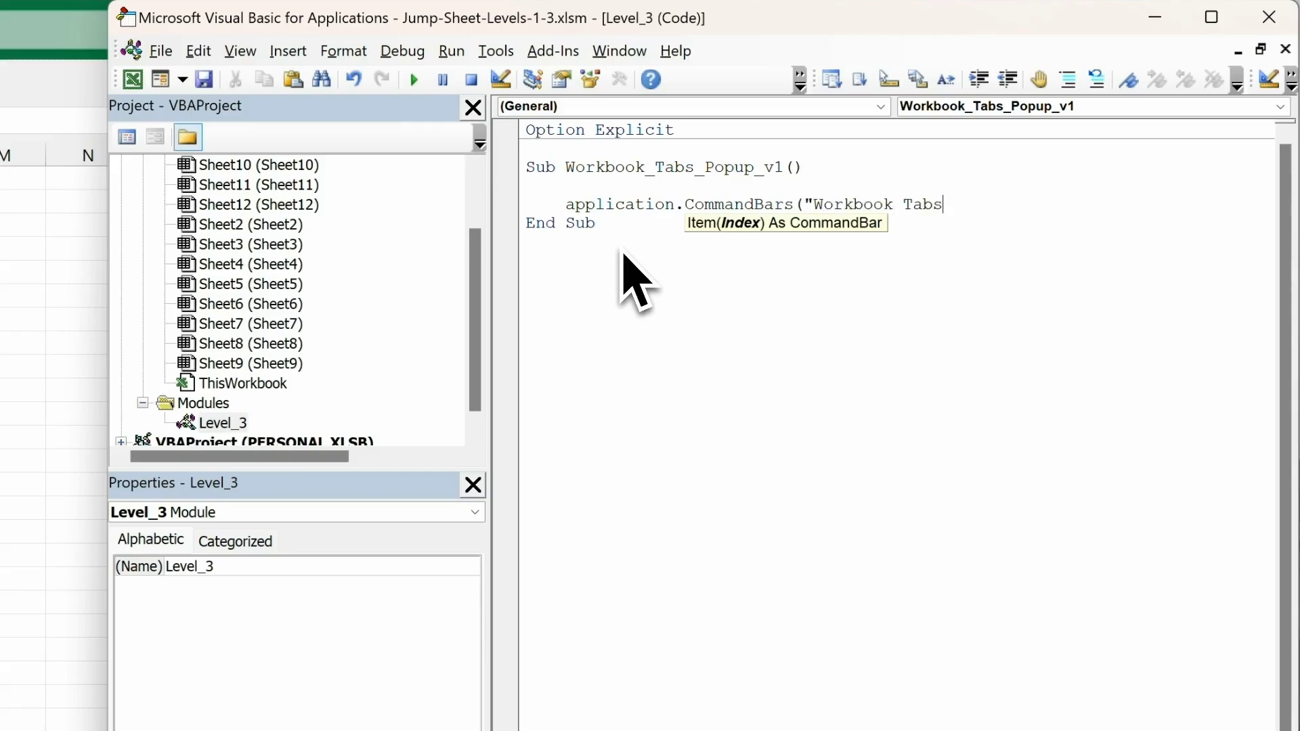
text("Workbook Tabs"))
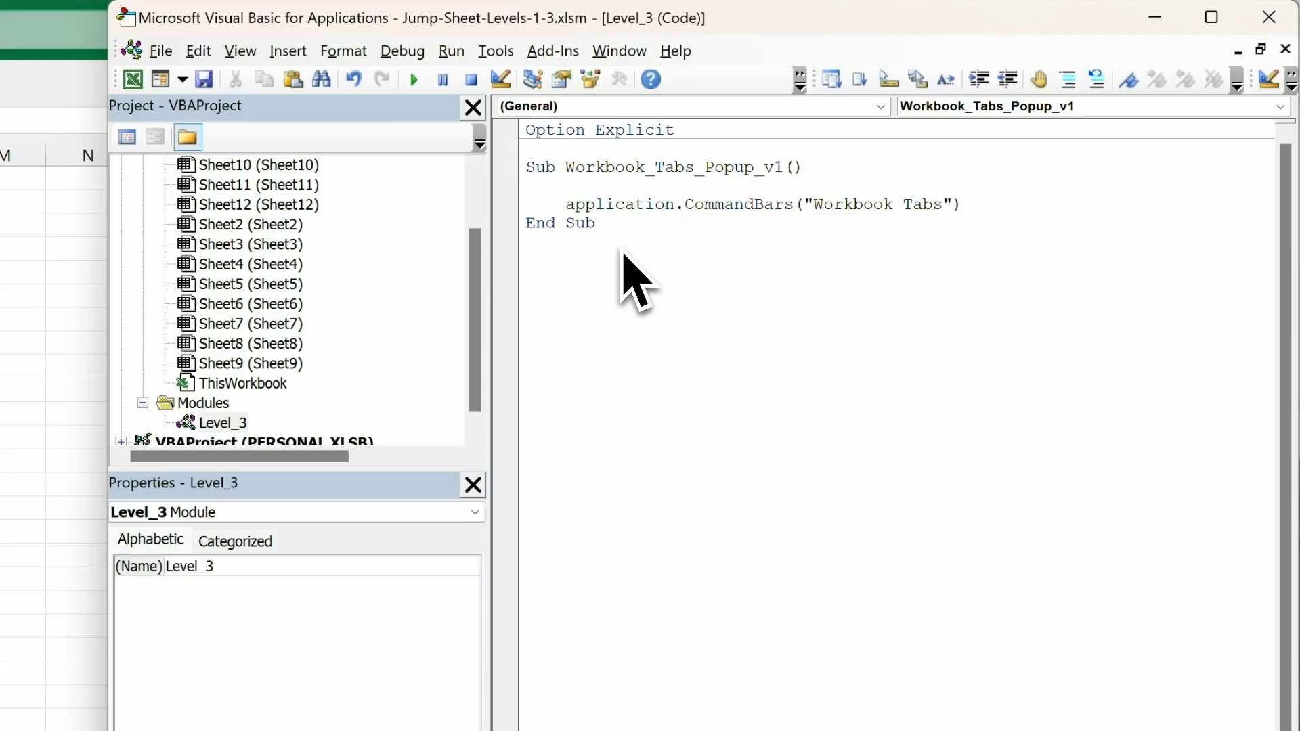
text(.sh)
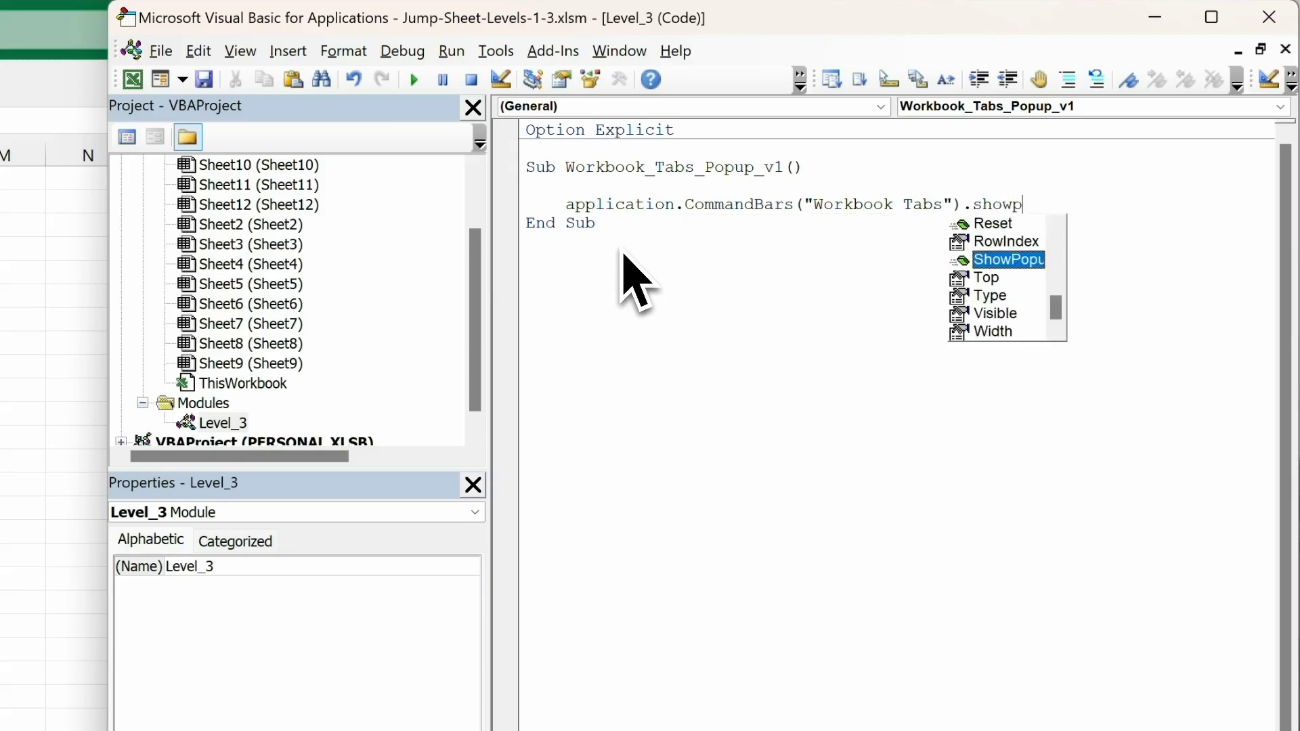
text(owp)
key(Tab)
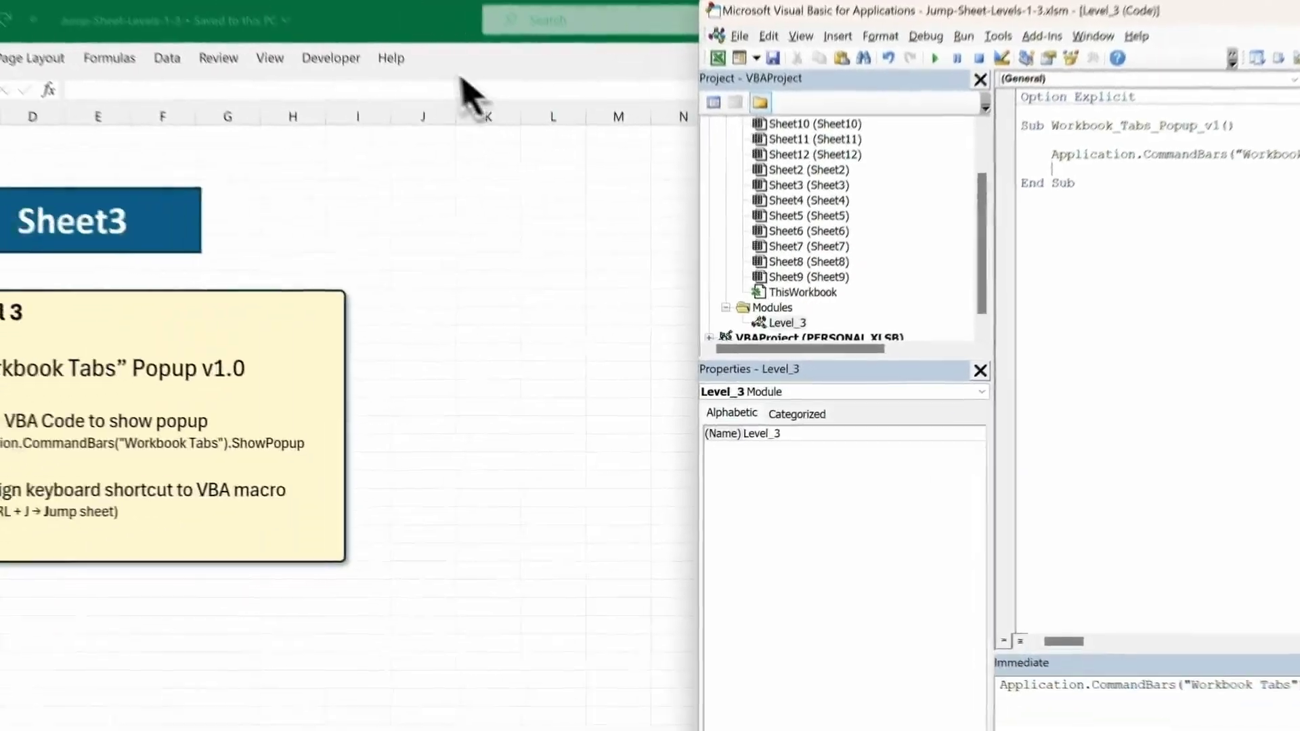
Back in Excel, give the Workbook_Tabs_Popup_v1 macro the Ctrl+J shortcut in the Macros dialog.
key(alt+F11)
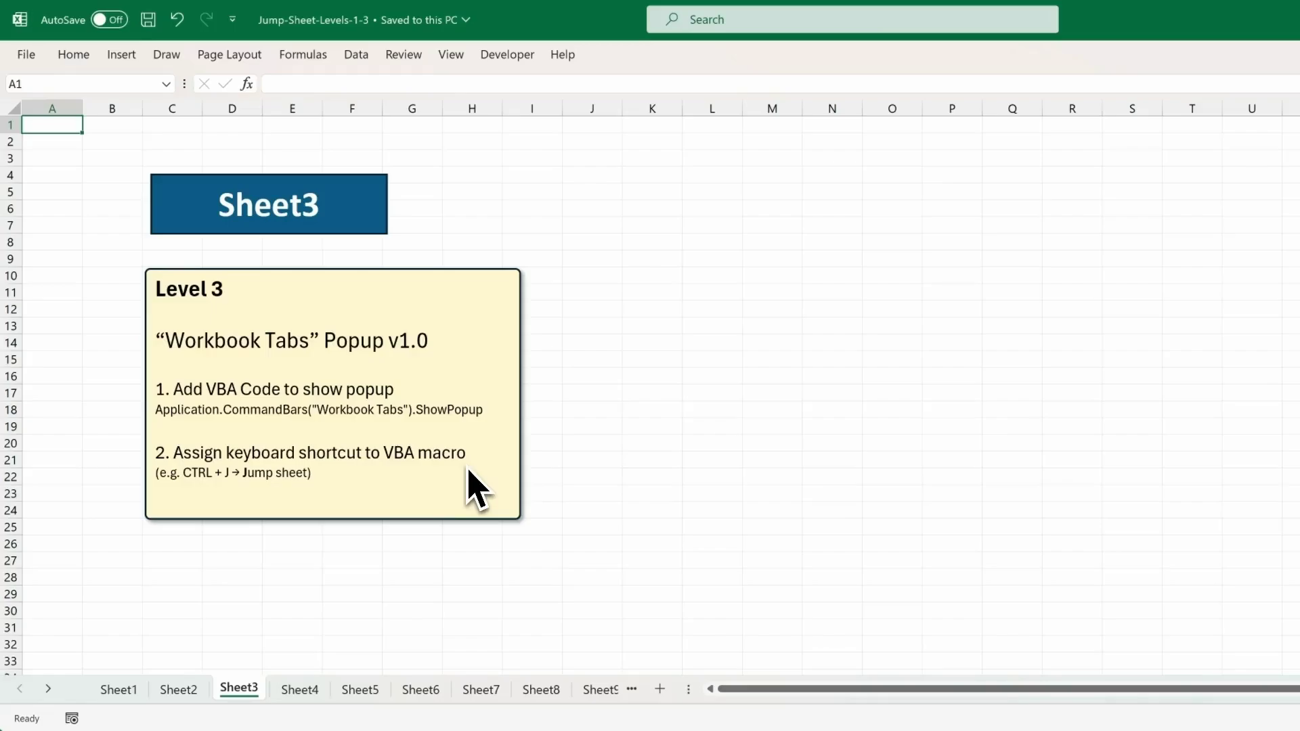
click(509, 56)
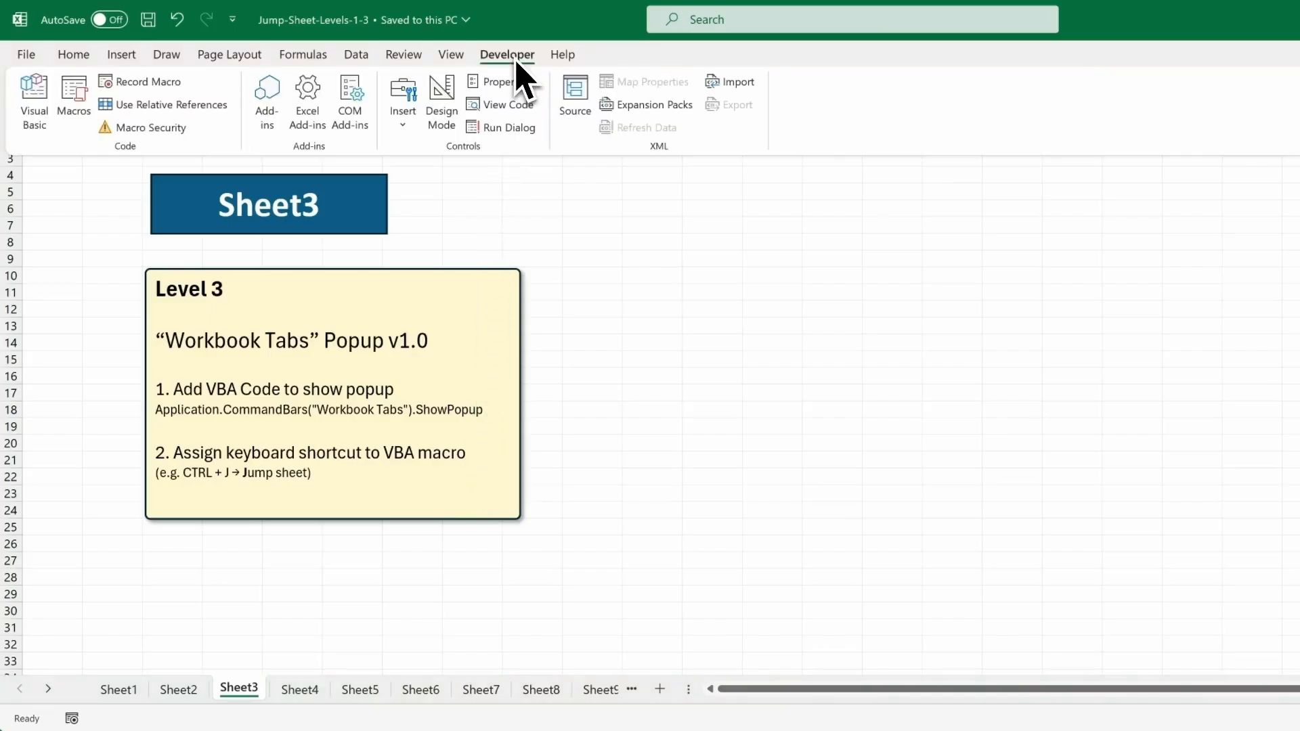
click(73, 121)
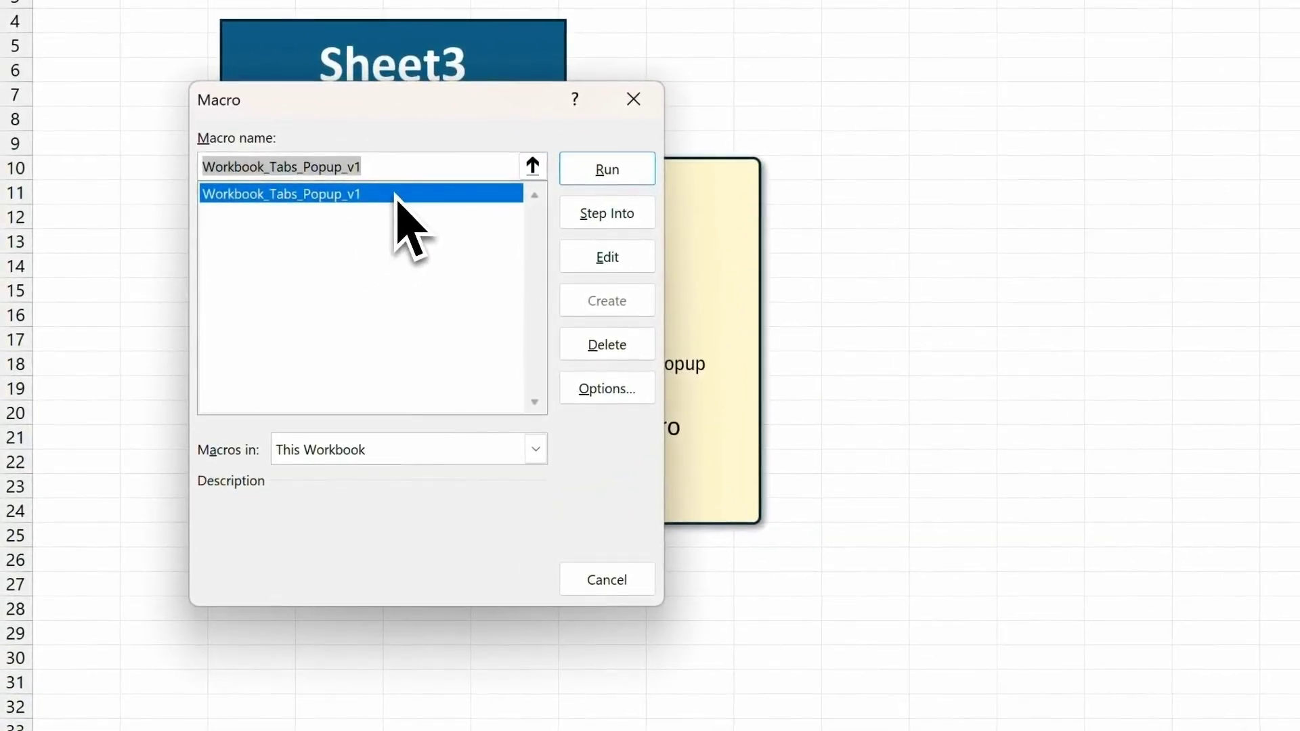
click(626, 391)
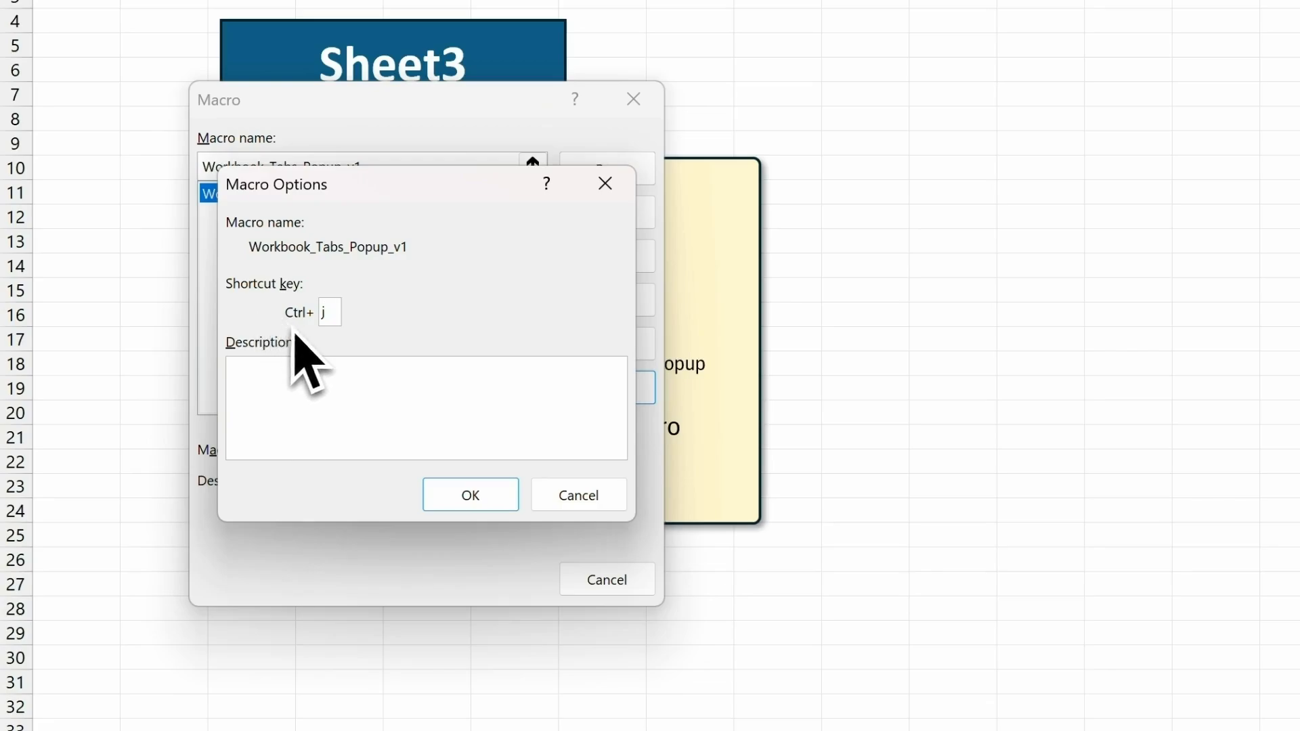
click(499, 504)
click(633, 99)
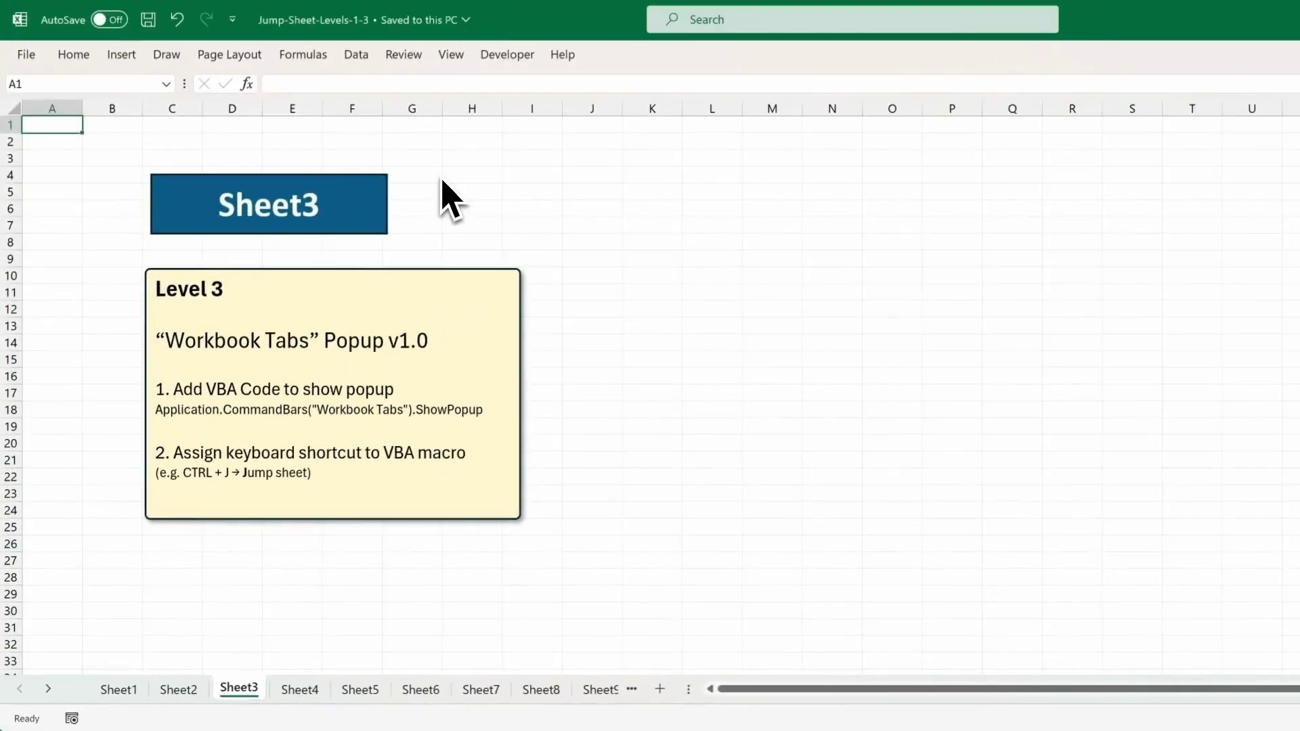
key(ctrl+j)
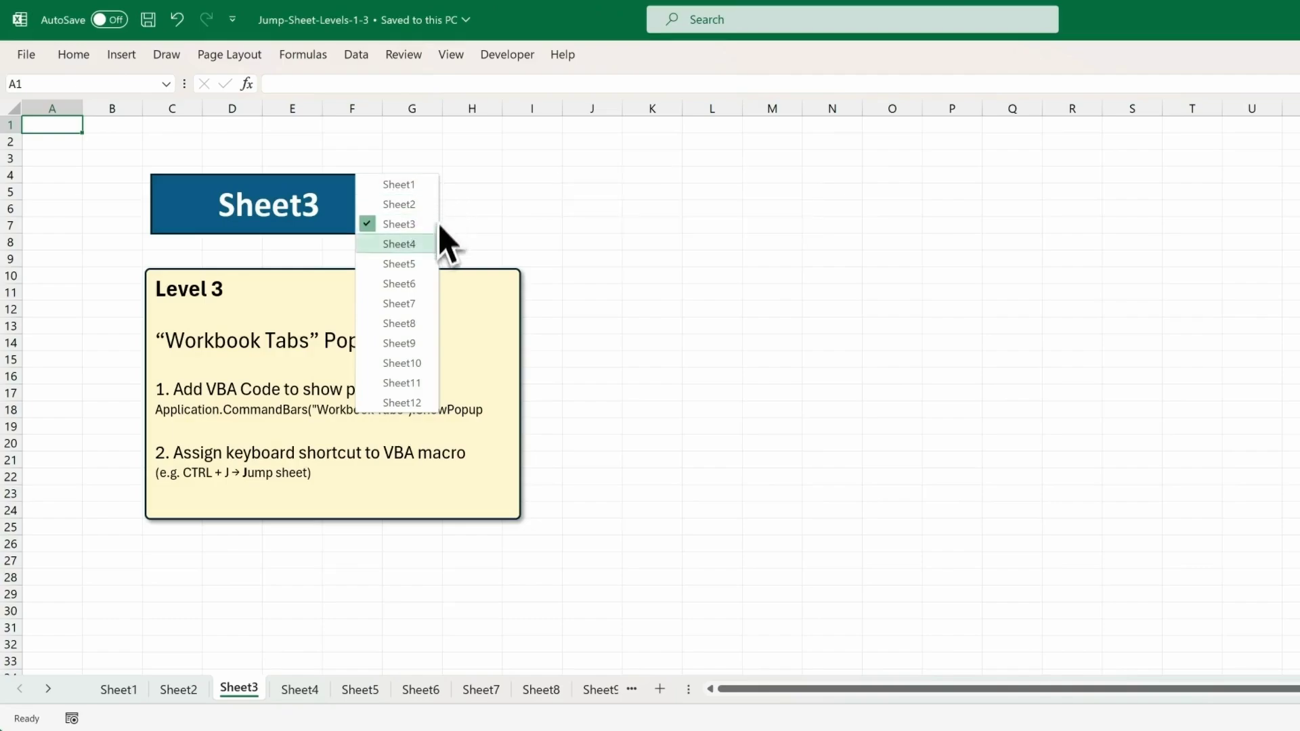
click(400, 324)
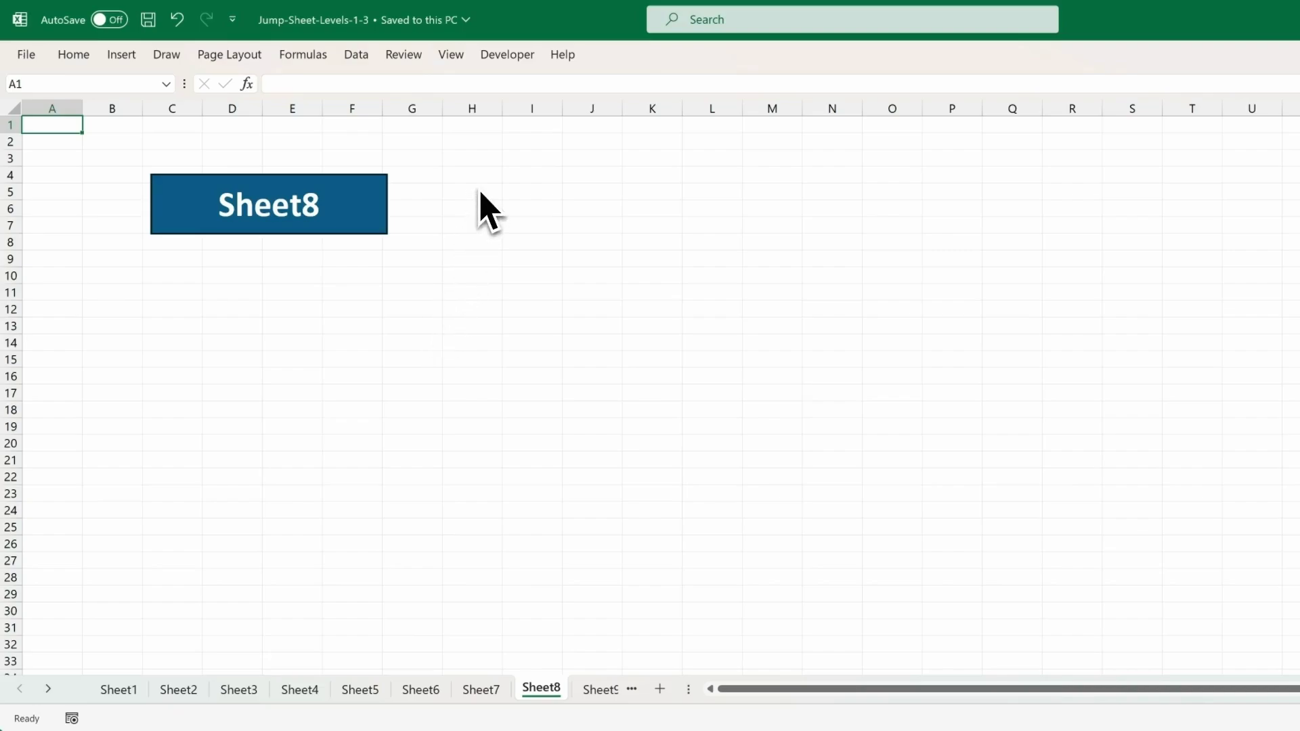
key(ctrl+j)
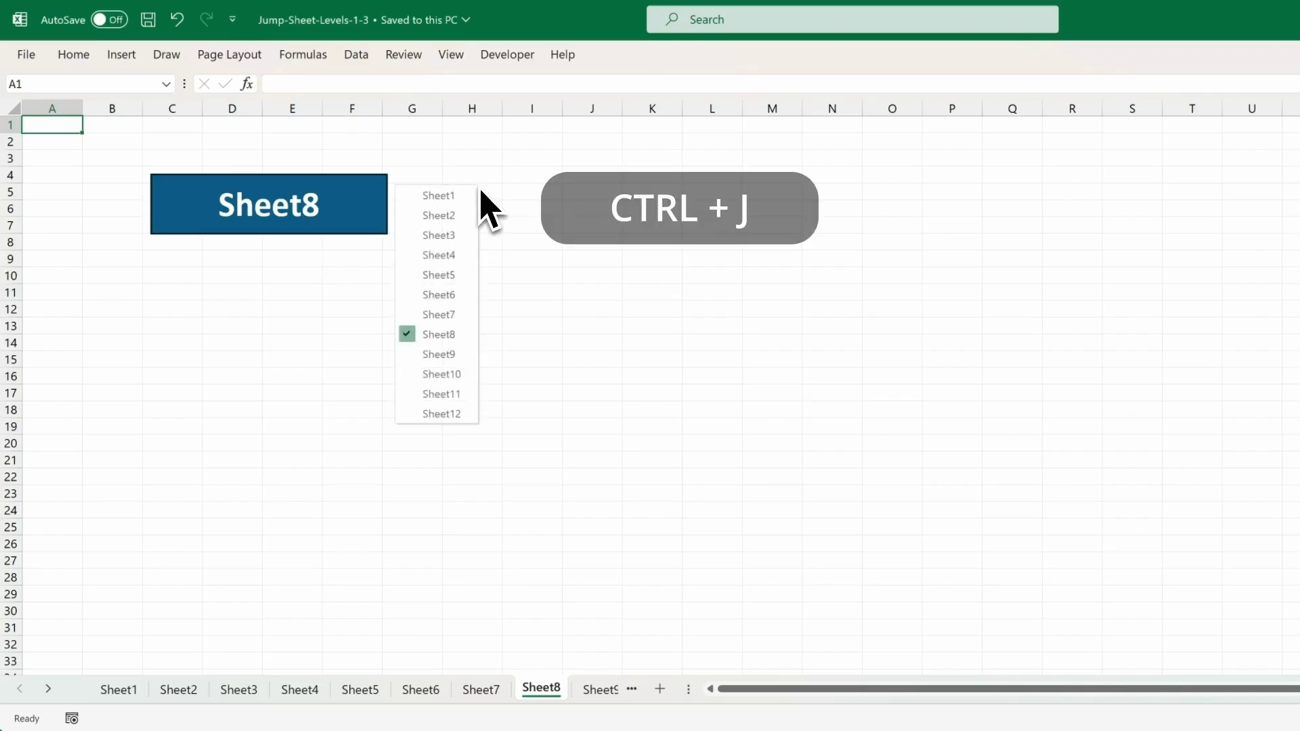
key(Down)
key(Down)
key(Down)
key(Down)
key(Up)
key(Up)
key(Up)
key(Down)
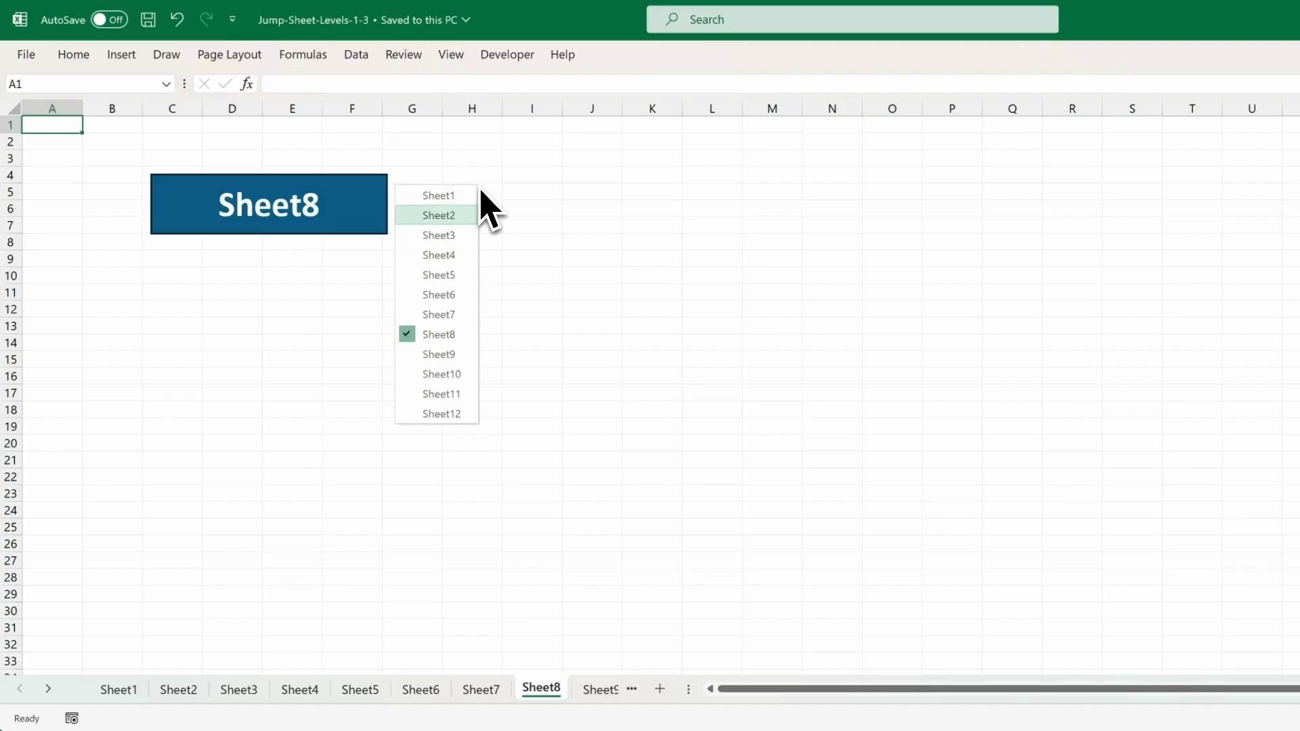
key(Down)
key(Down)
key(Up)
key(Return)
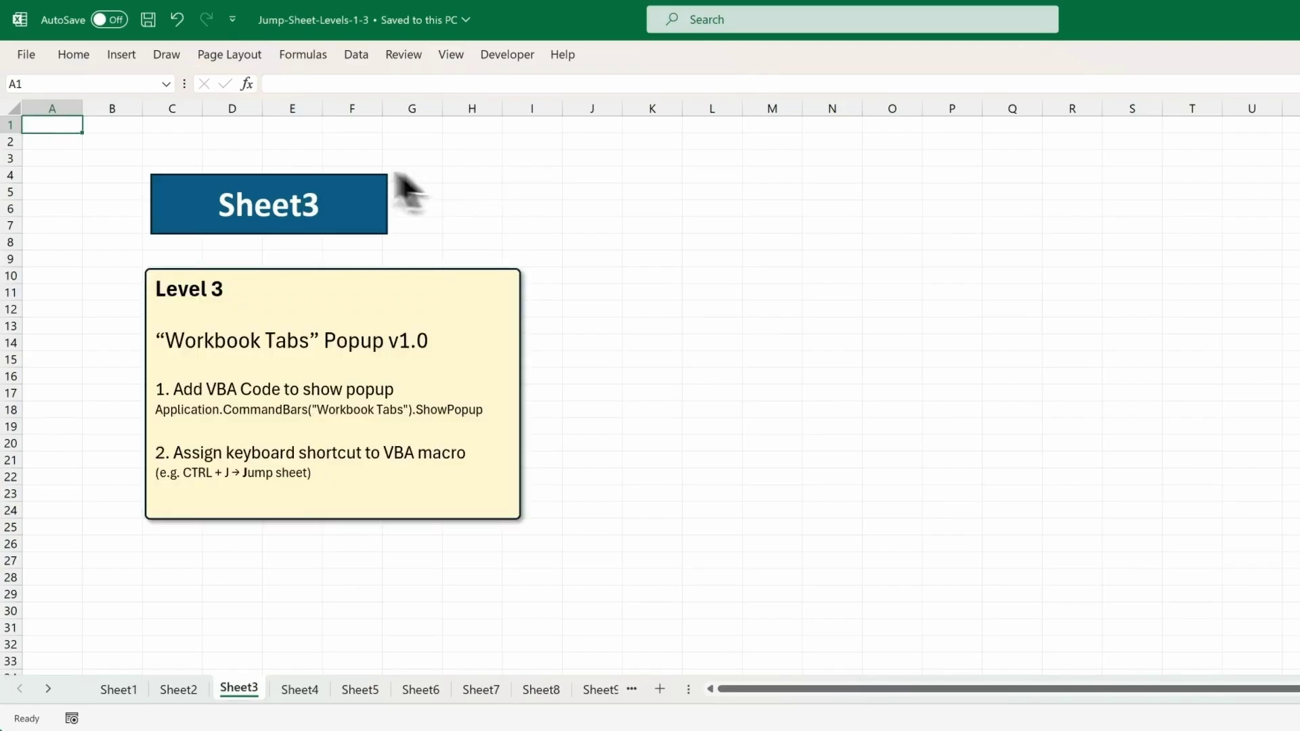
Use File > Save As to resave the workbook as an Excel Macro-Enabled Workbook (*.xlsm).
click(24, 55)
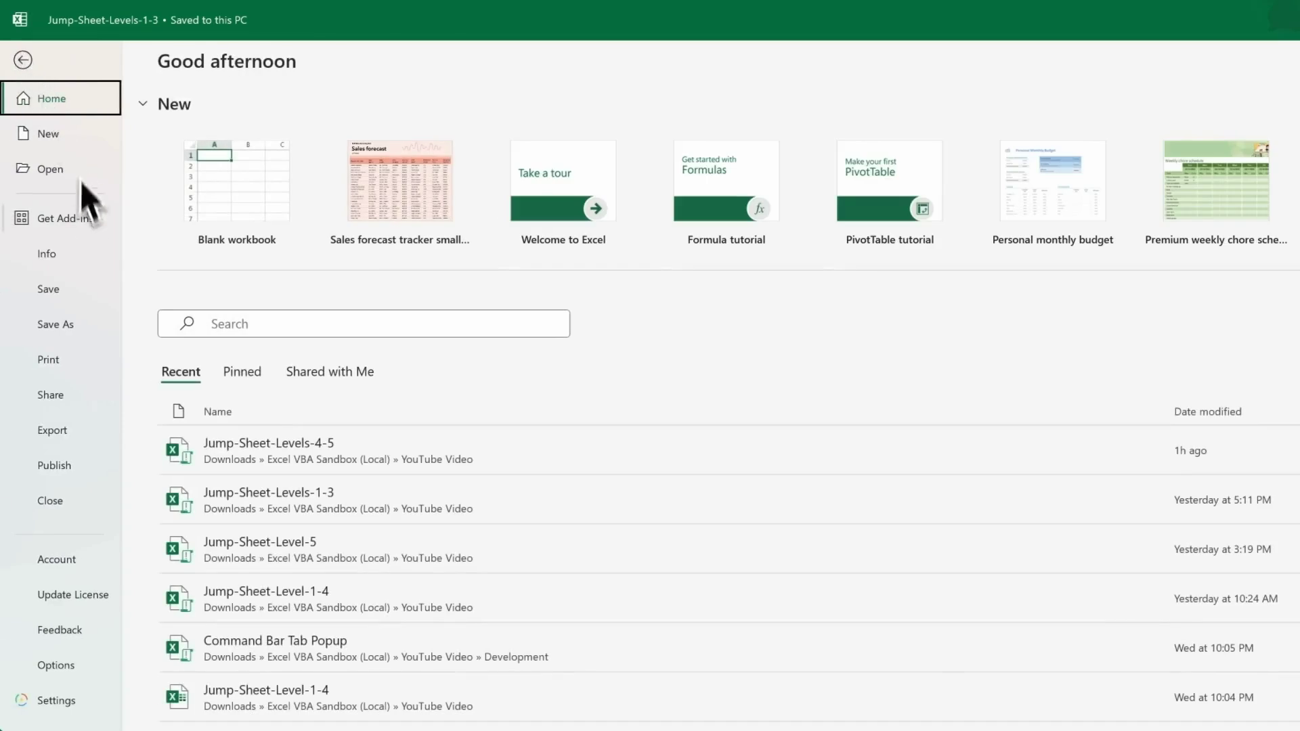
click(79, 327)
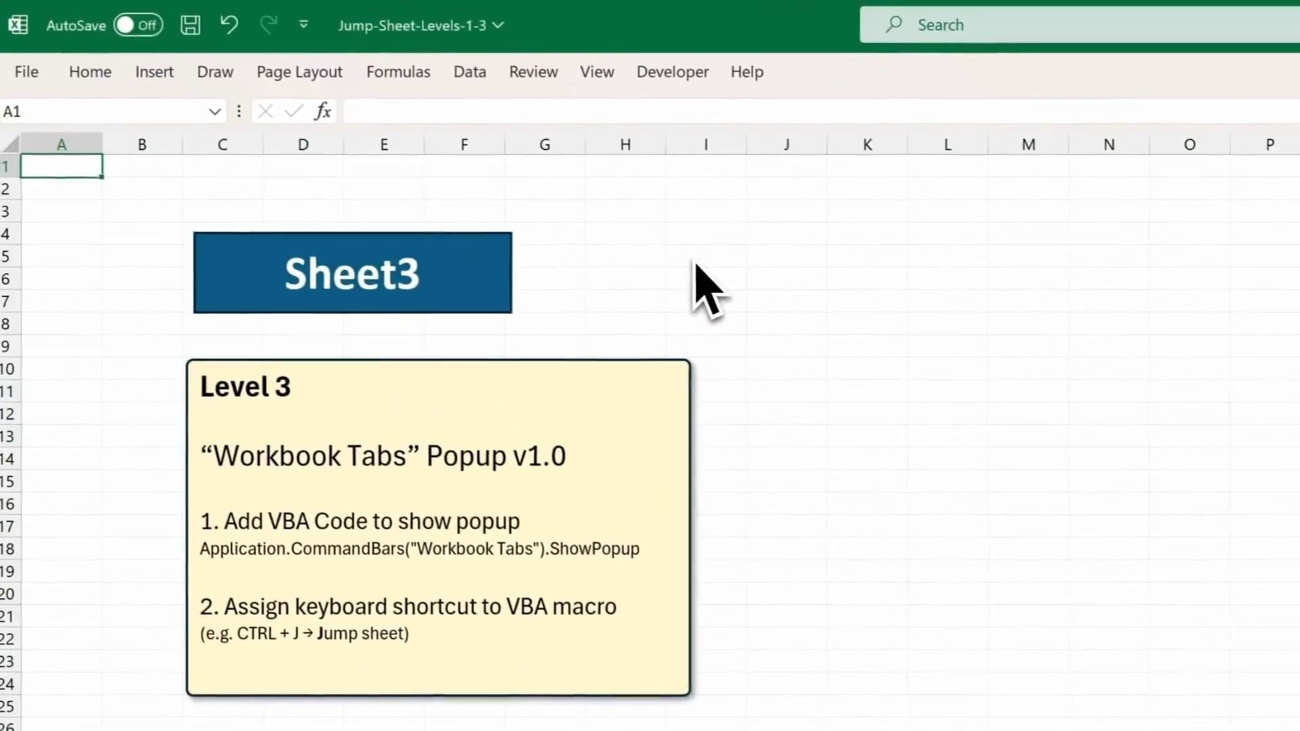
Press Ctrl+J, choose More Sheets... and scroll the Activate list of twenty sheets.
key(ctrl+j)
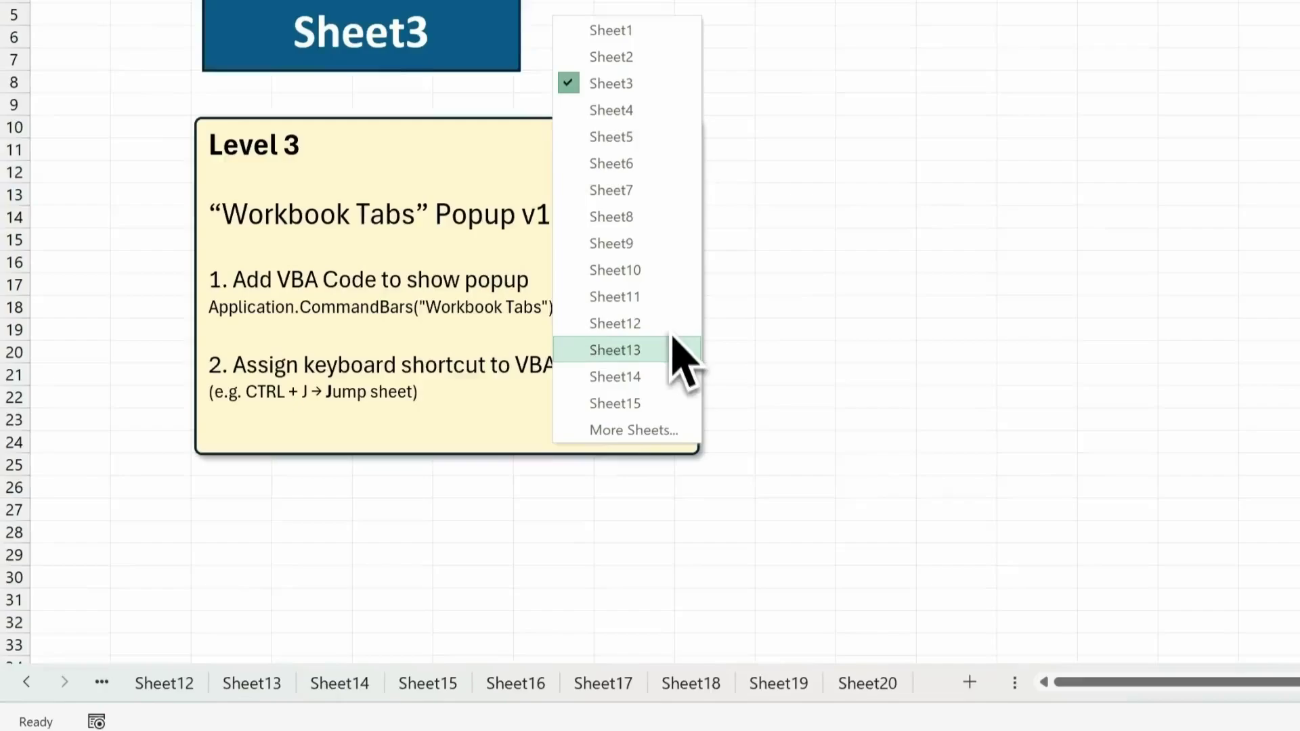
click(674, 426)
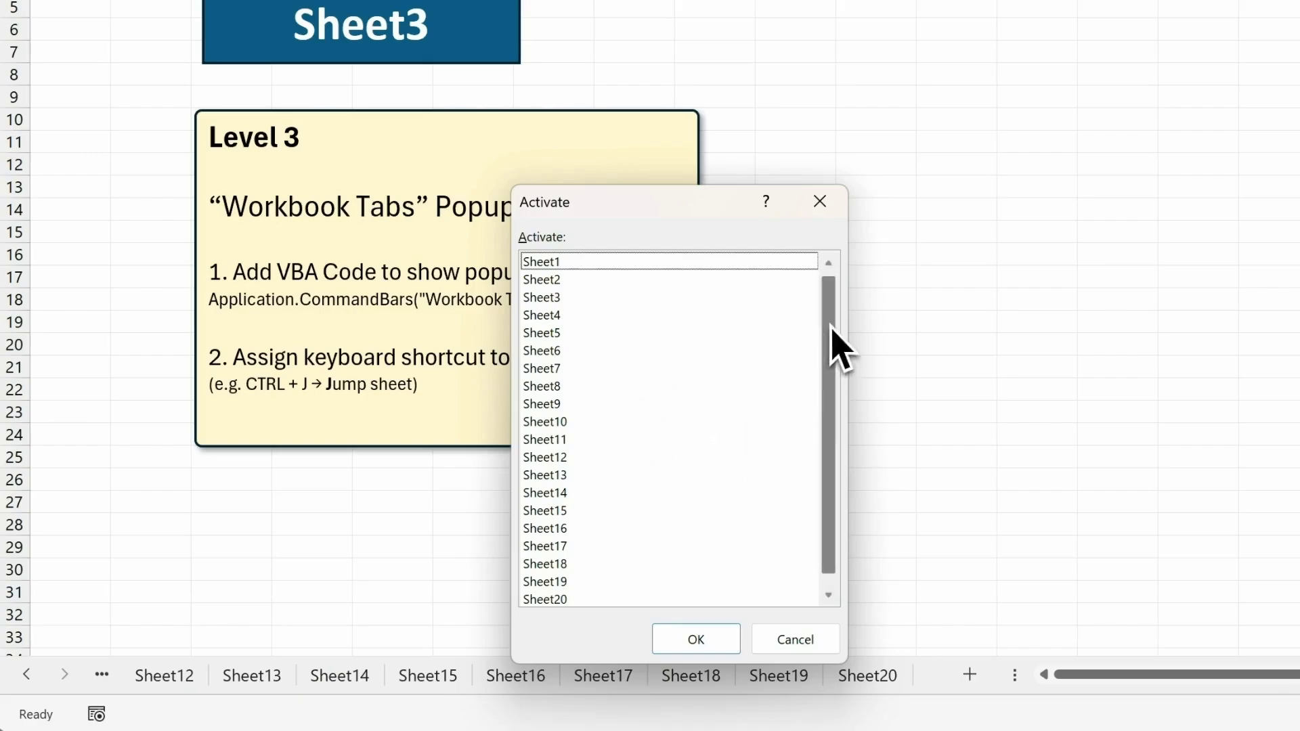
drag(838, 348, 829, 413)
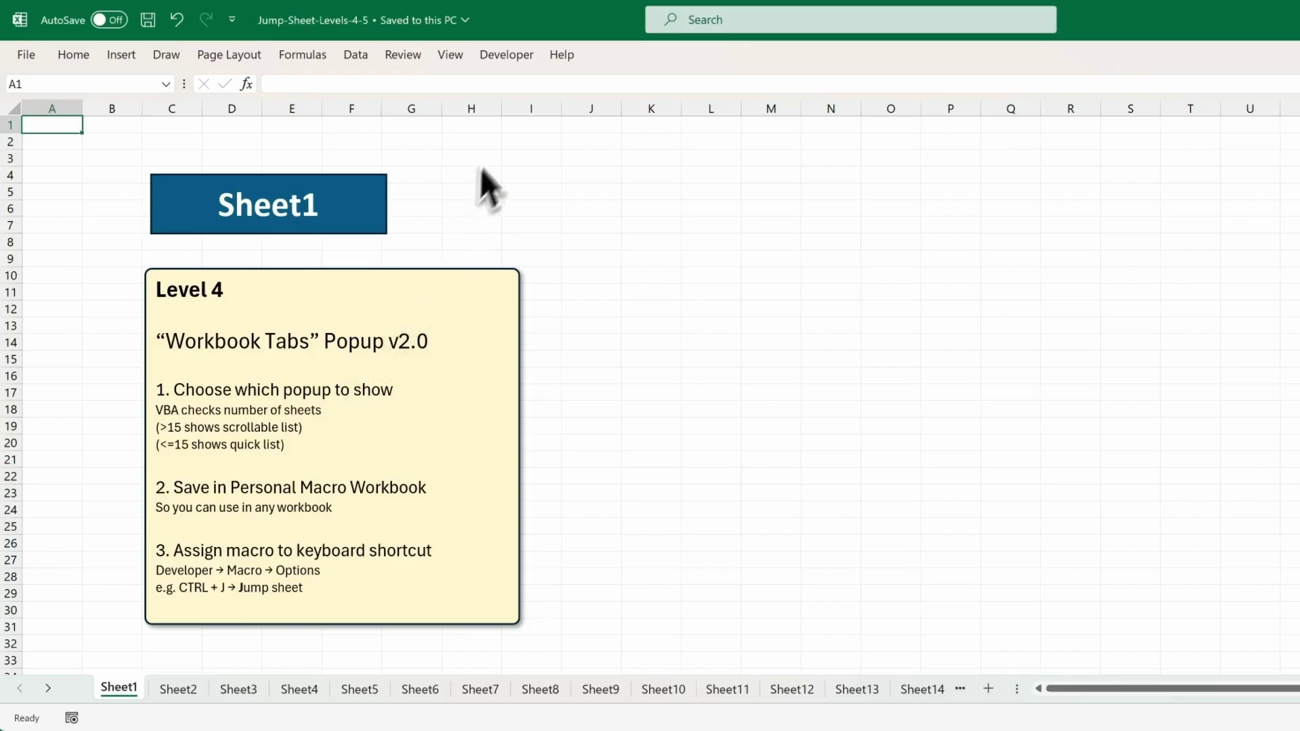
In the VBA editor, add the comment 'Check number of sheets to decide which dialog box to show' under the Sub line.
click(513, 57)
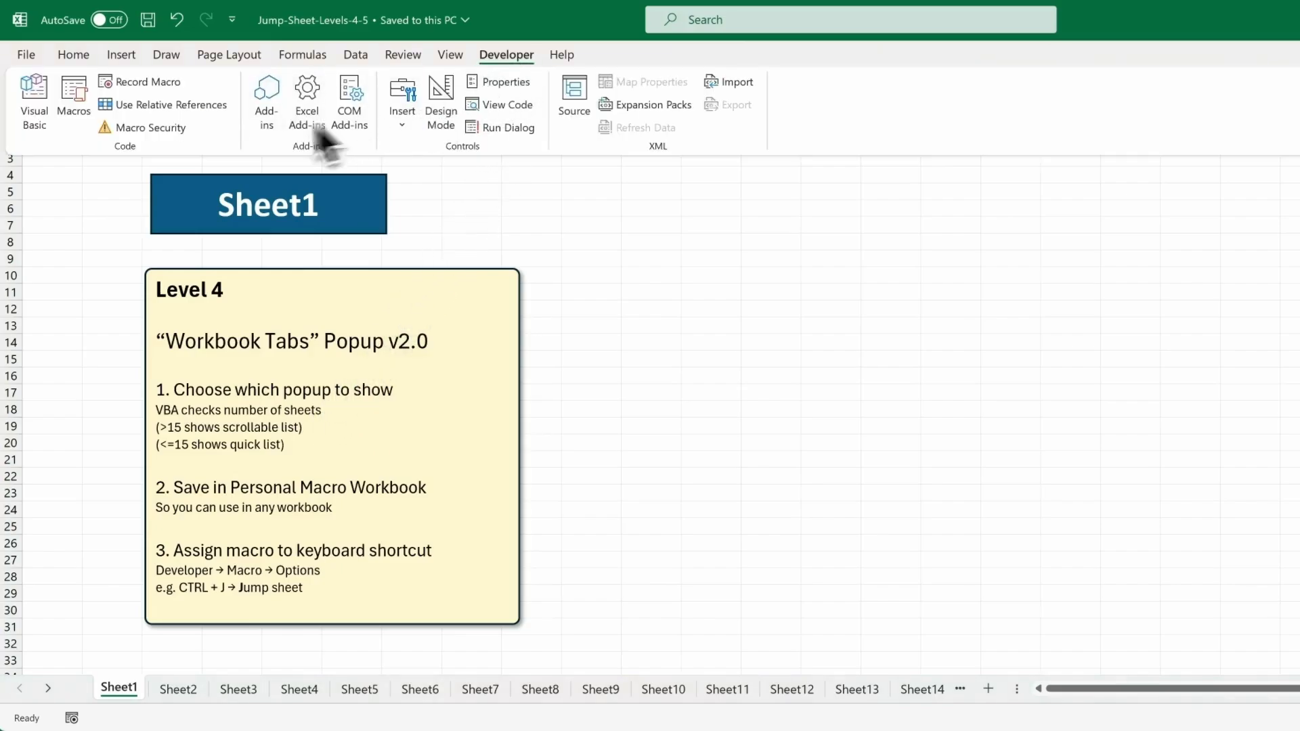
click(36, 111)
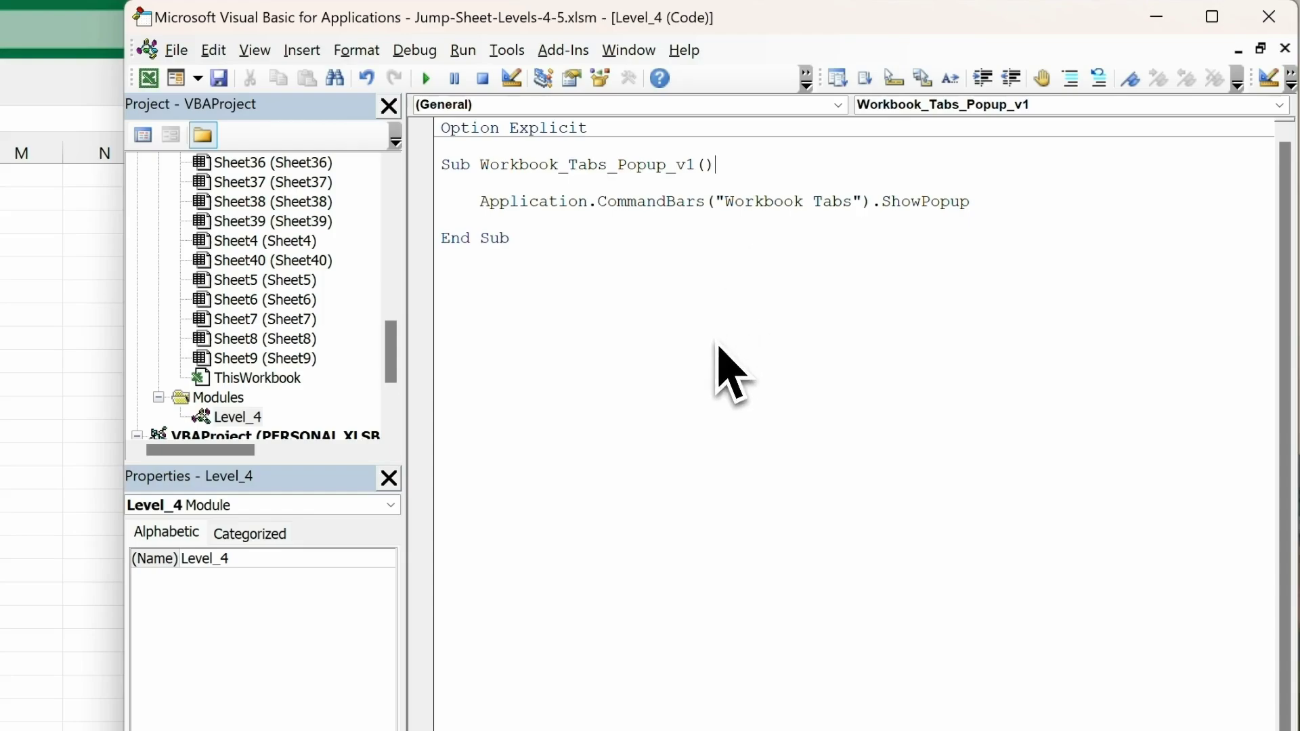
key(Up)
key(Up)
key(Up)
key(Up)
key(End)
key(Return)
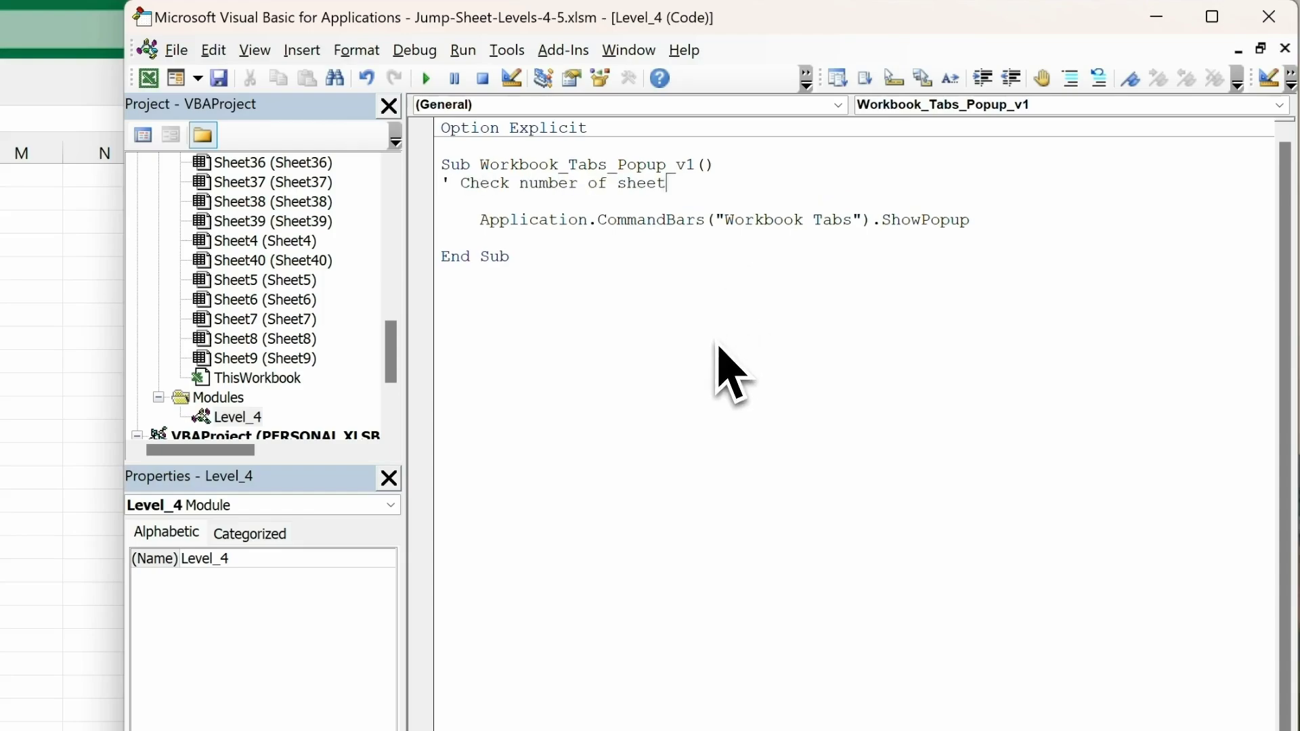
text(' Check number of sheets to decide which dialog box to show)
key(Return)
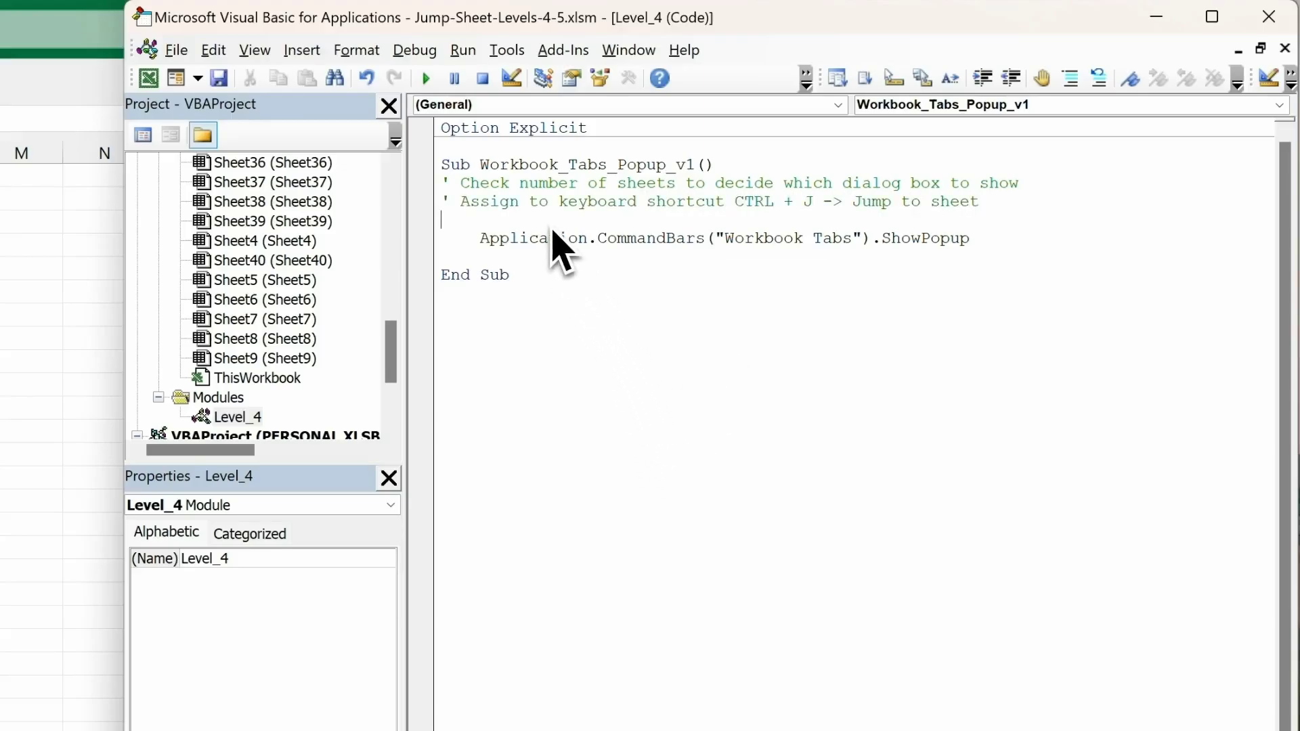
Add If ActiveWorkbook.Sheets.Count > 15 Then running Controls("More Sheets...").Execute, else ShowPopup.
key(Return)
text(If ac)
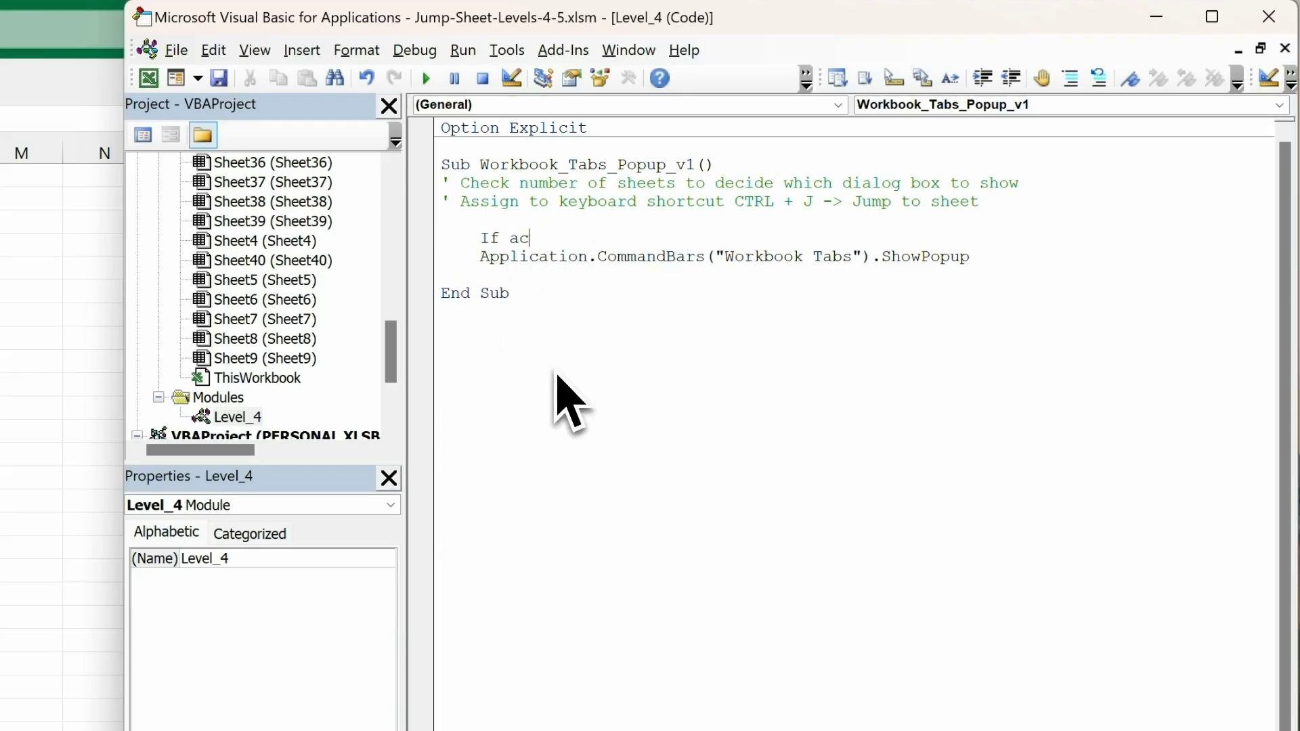
text(tiveworkbook.Sheets.Count > 15 Then)
key(Return)
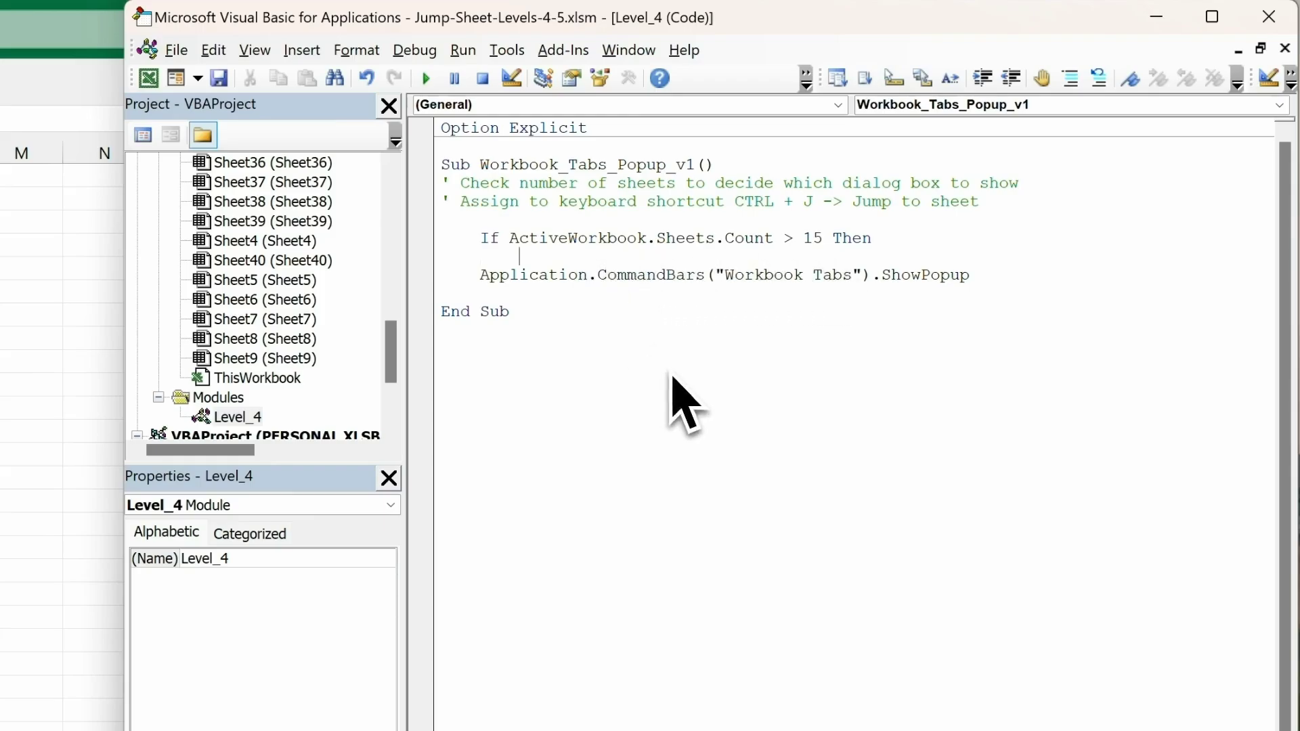
key(Tab)
text(application.CommandBars("Workbook T)
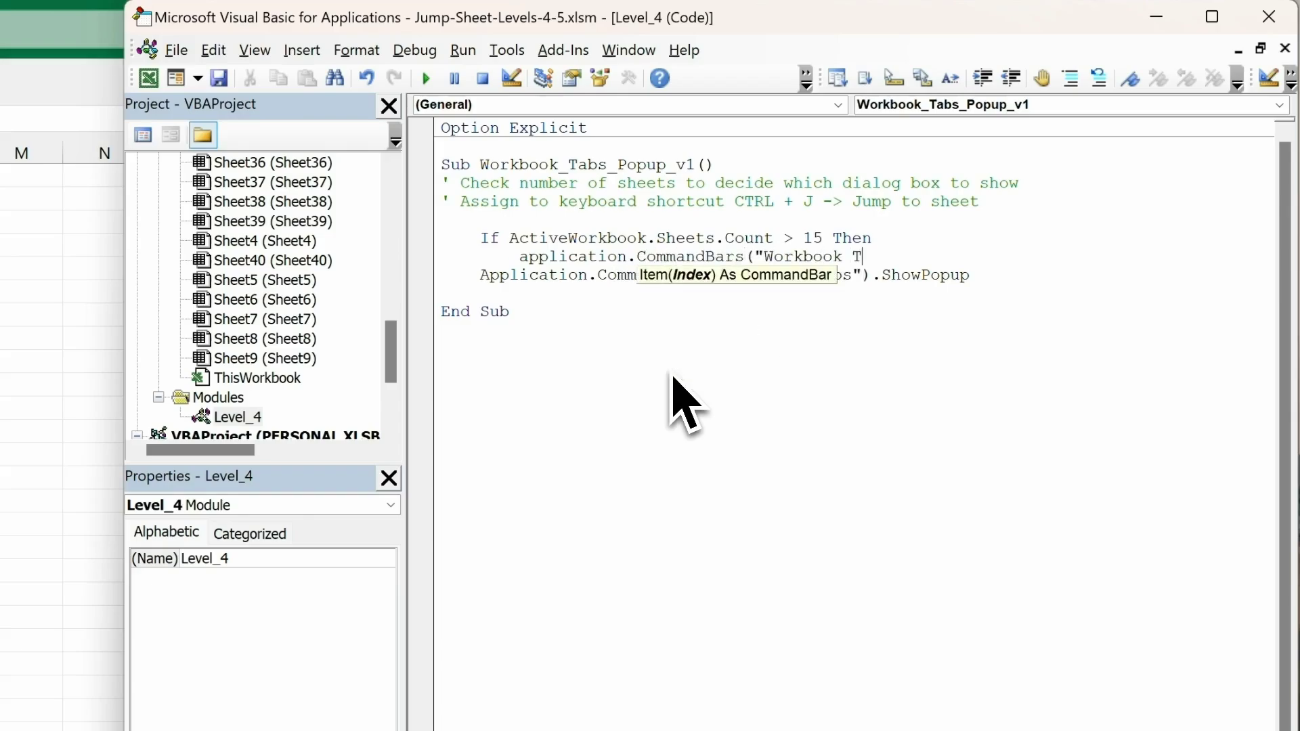
text(abs").Controls("More Sheets...")
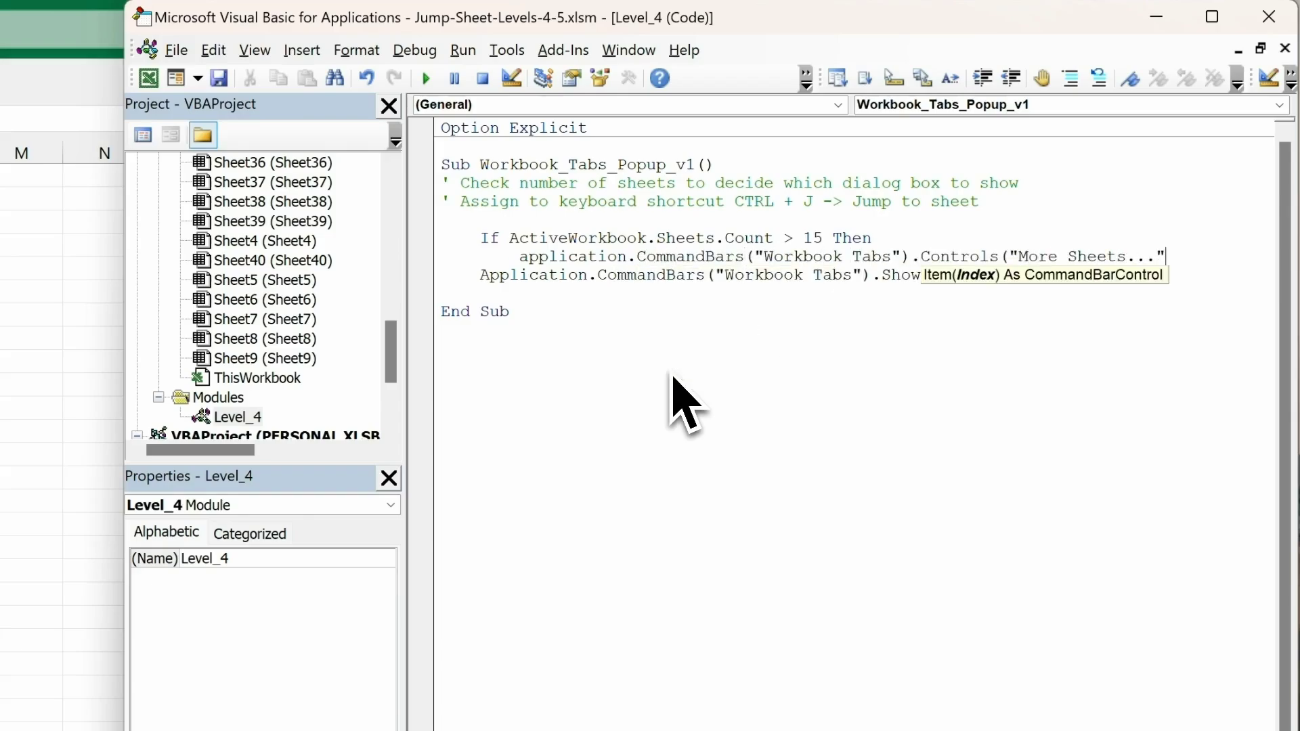
text().Execute)
key(Return)
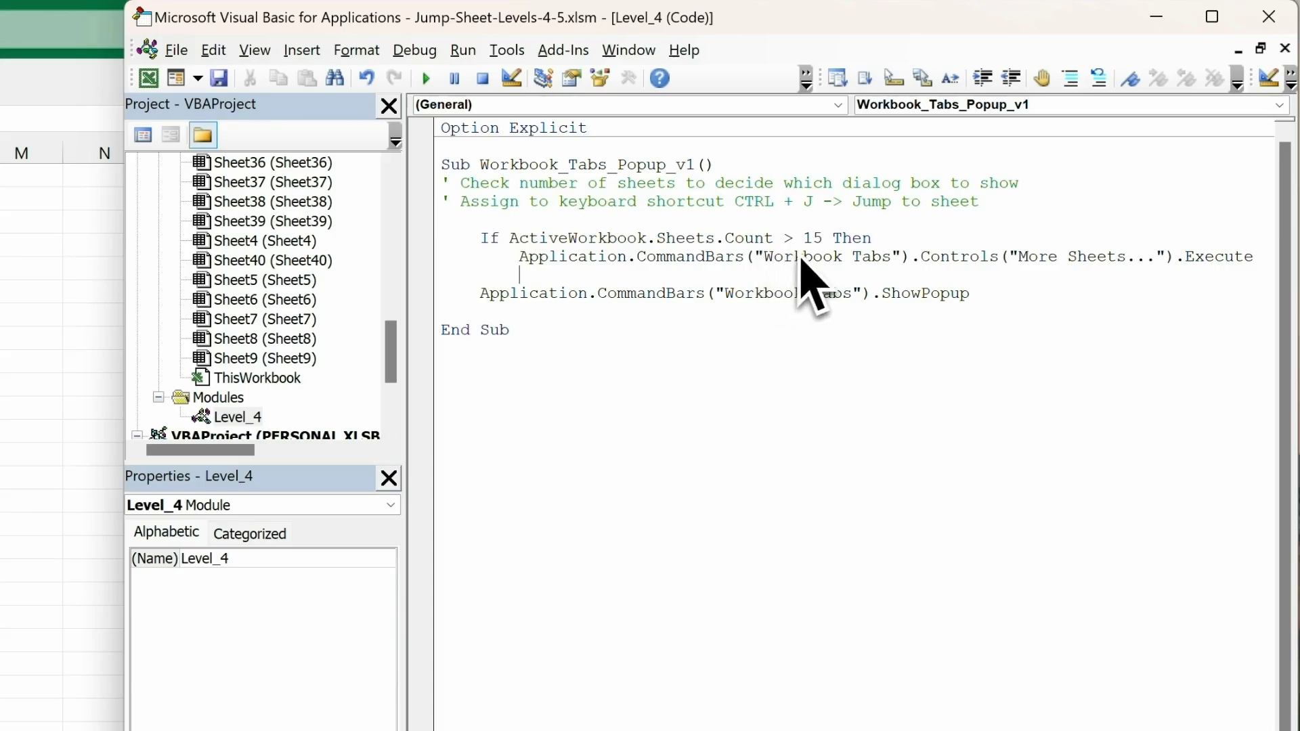
key(BackSpace)
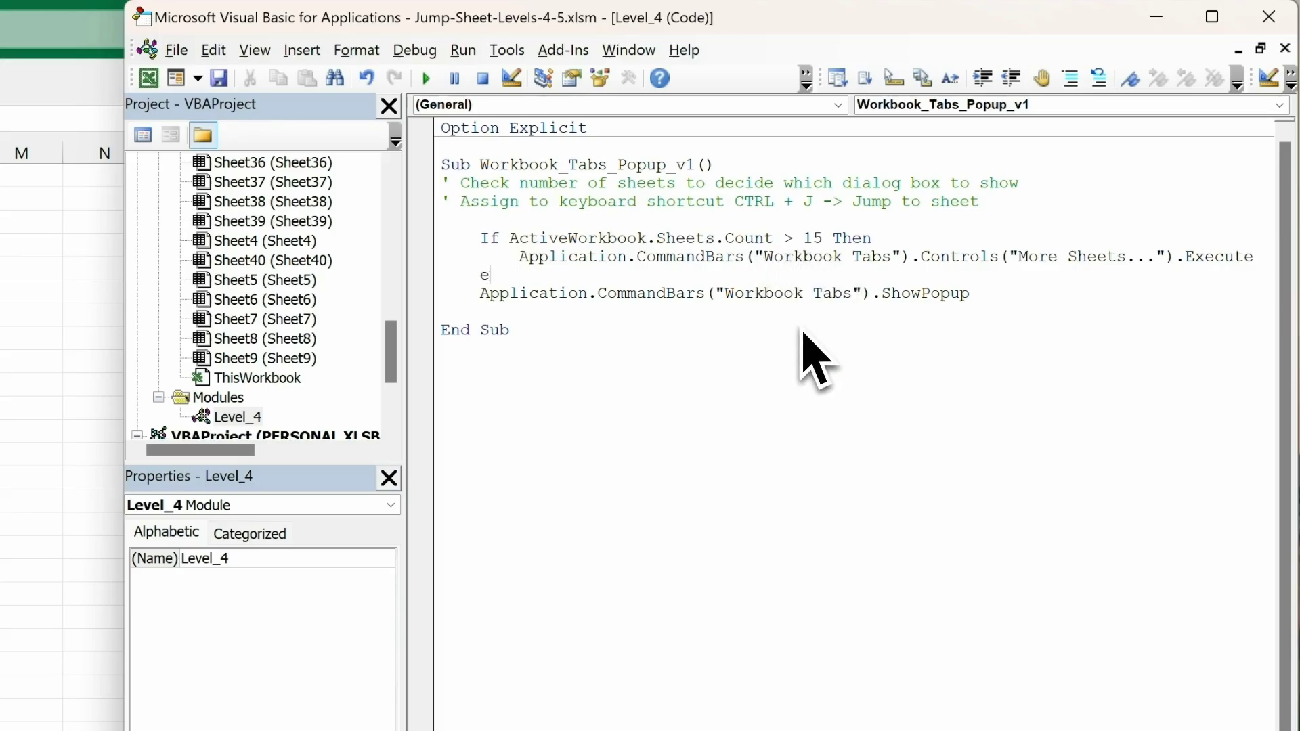
key(Tab)
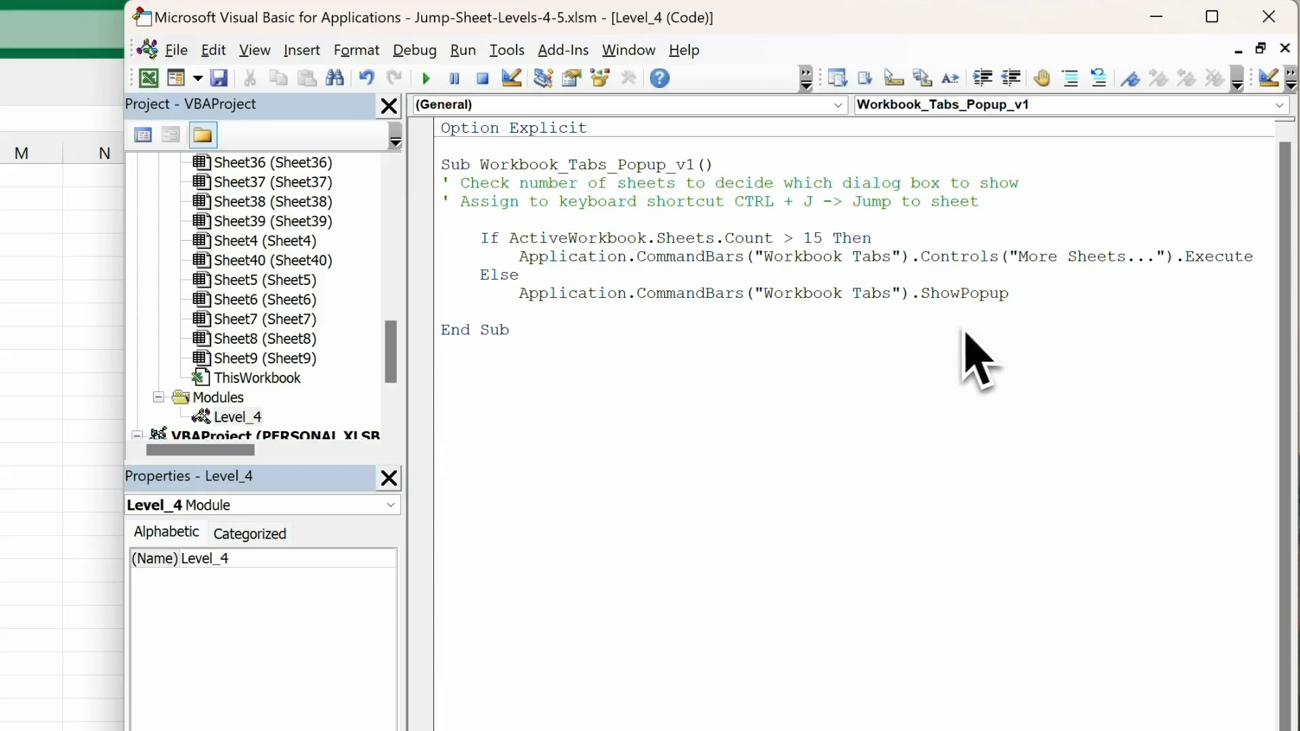
key(Return)
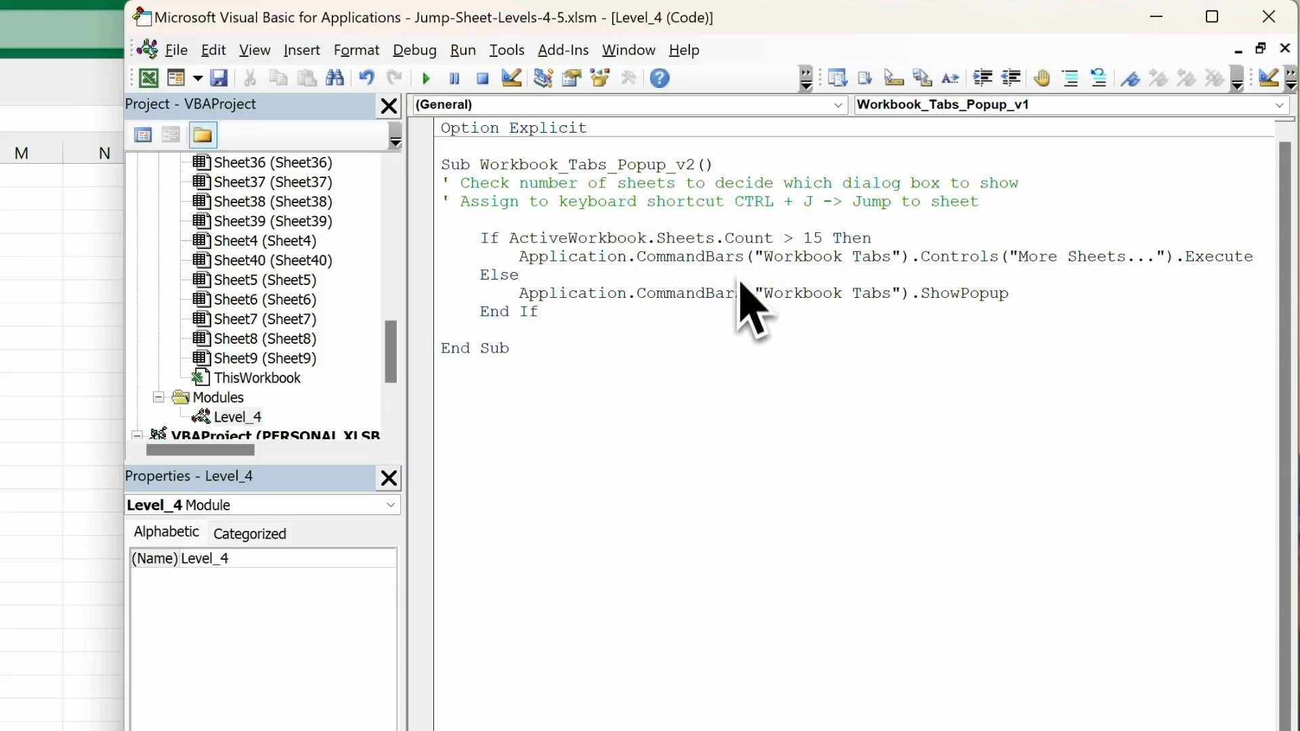
Select the whole v2 macro and paste it into the YT_Navigation module of PERSONAL.XLSB.
drag(546, 377, 432, 186)
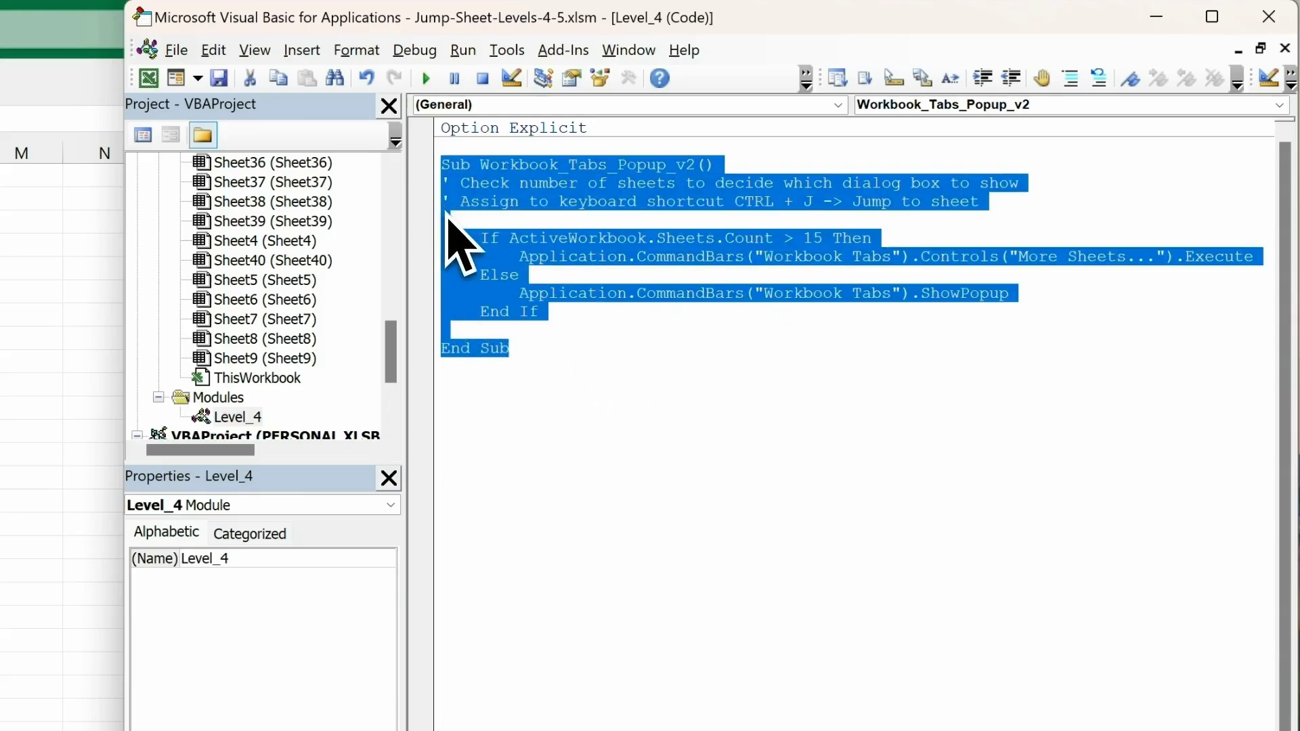
drag(391, 352, 398, 415)
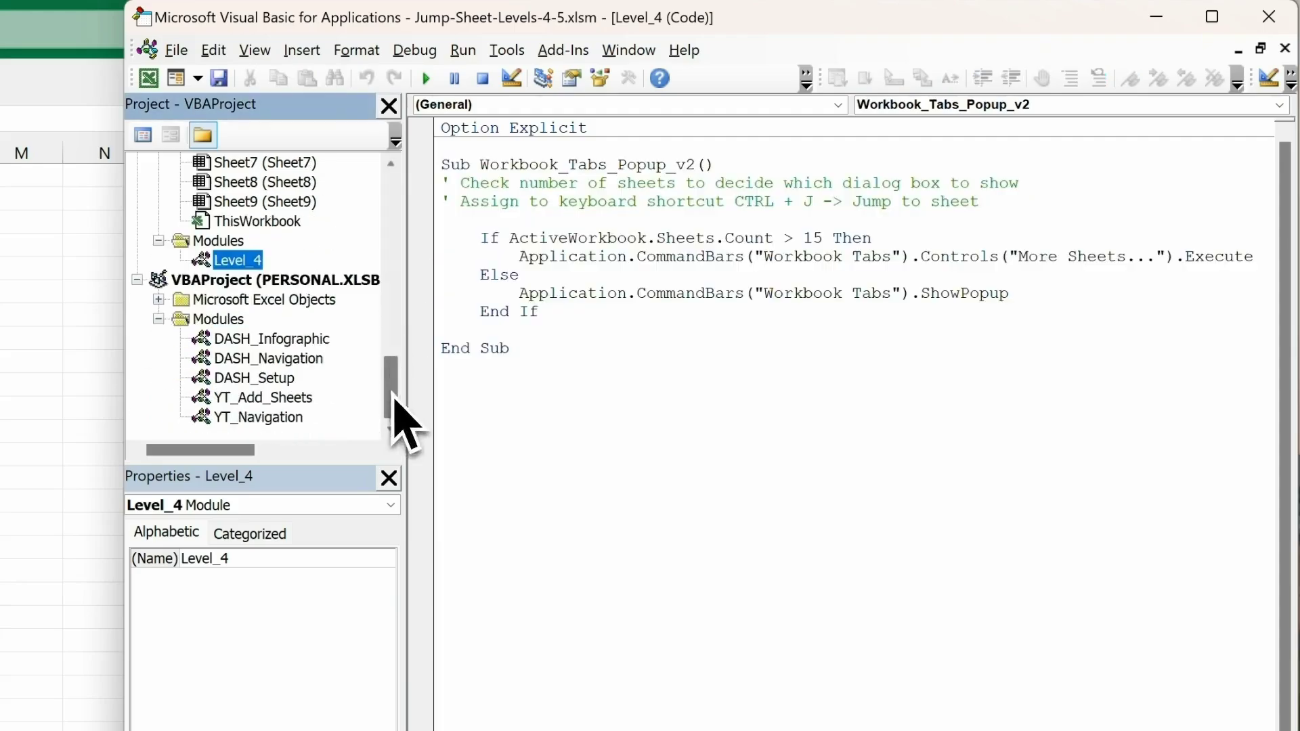
double_click(277, 417)
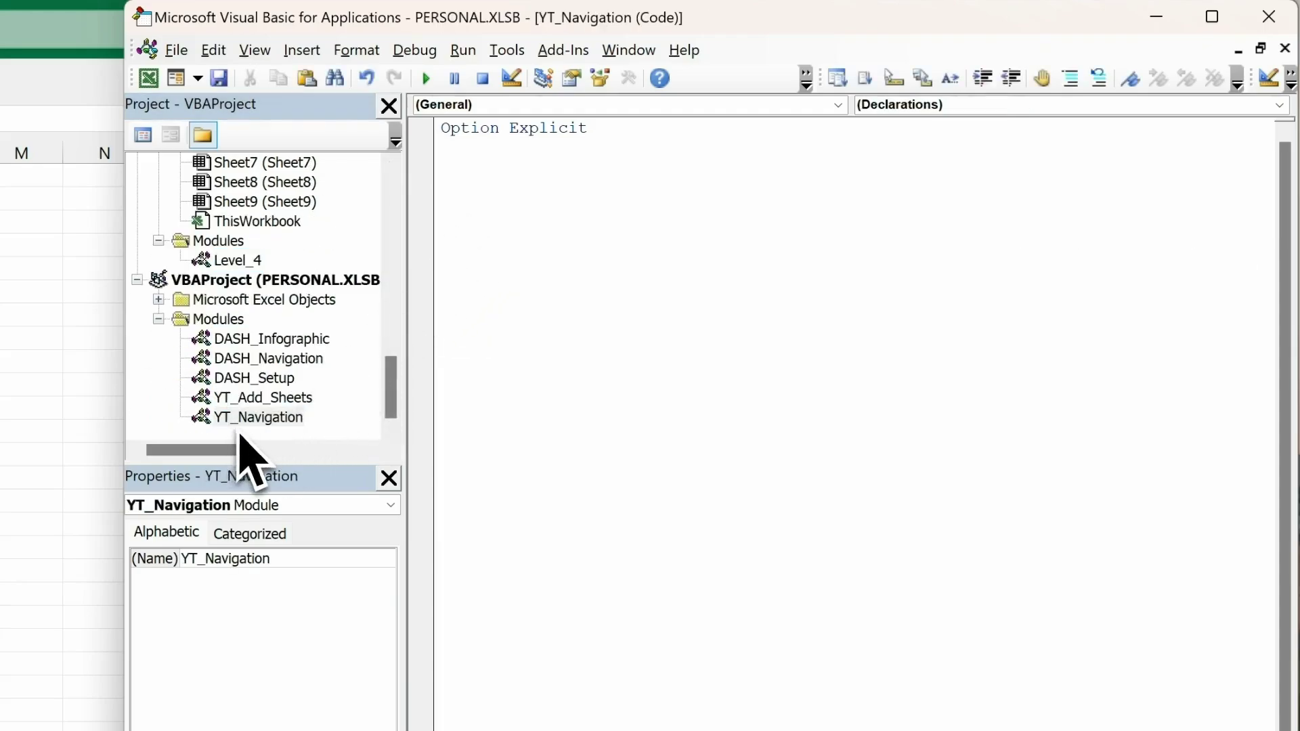
text(Sub Workbook_Tabs_Popup_v2() ' Check number of sheets to decide which dialog box to show ' Assign to keyboard shortcut CTRL + J -> Jump to sheet      If ActiveWorkbook.Sheets.Count > 15 Then         Application.CommandBars("Workbook Tabs").Controls("More Sheets...").Execute     Else         Application.CommandBars("Workbook Tabs").ShowPopup     End If  End Sub)
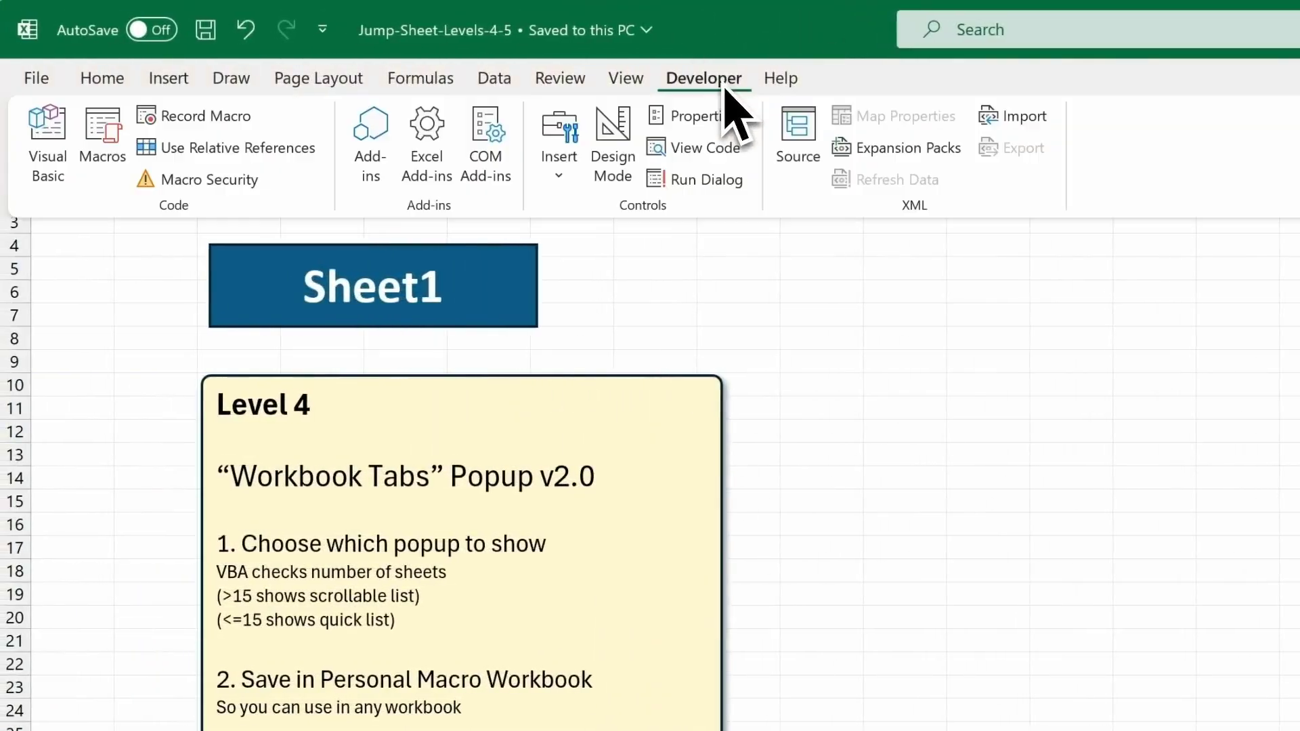
Check the Jump-Sheet-Levels-1-3 popup macro's options, leaving it without a shortcut.
click(106, 177)
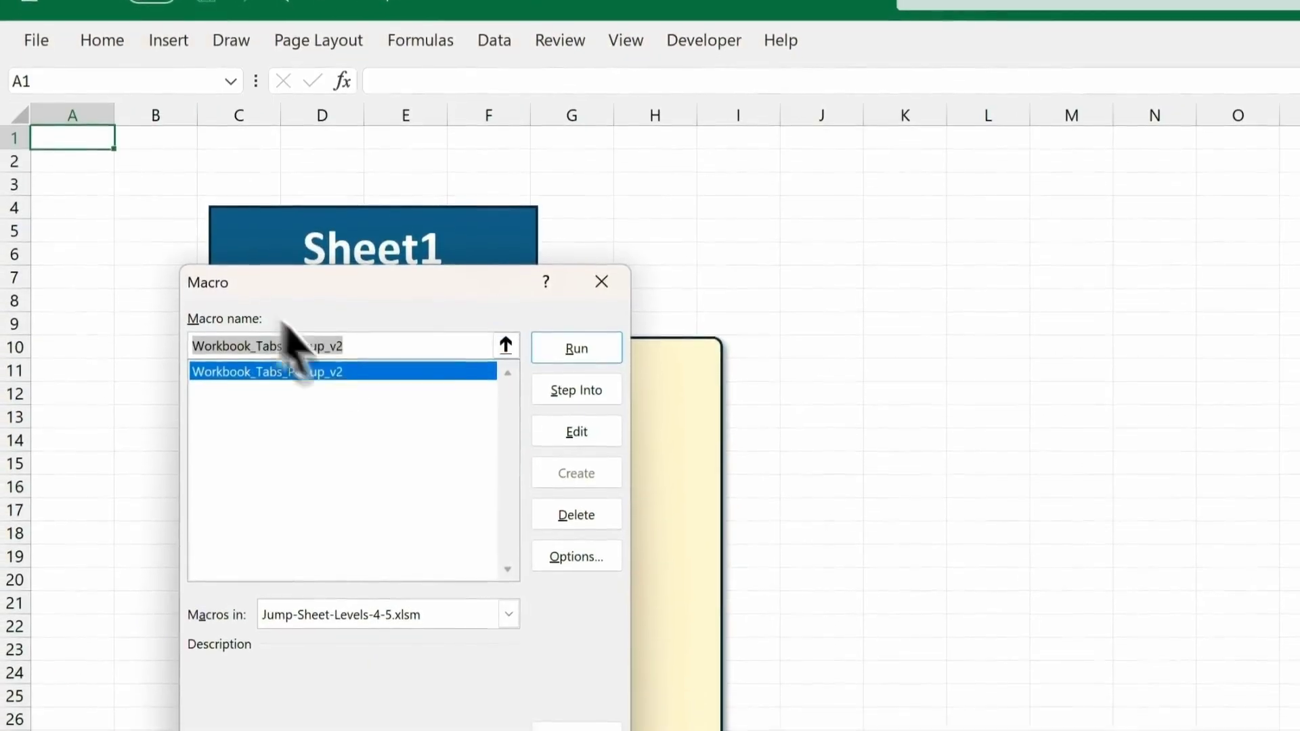
click(512, 603)
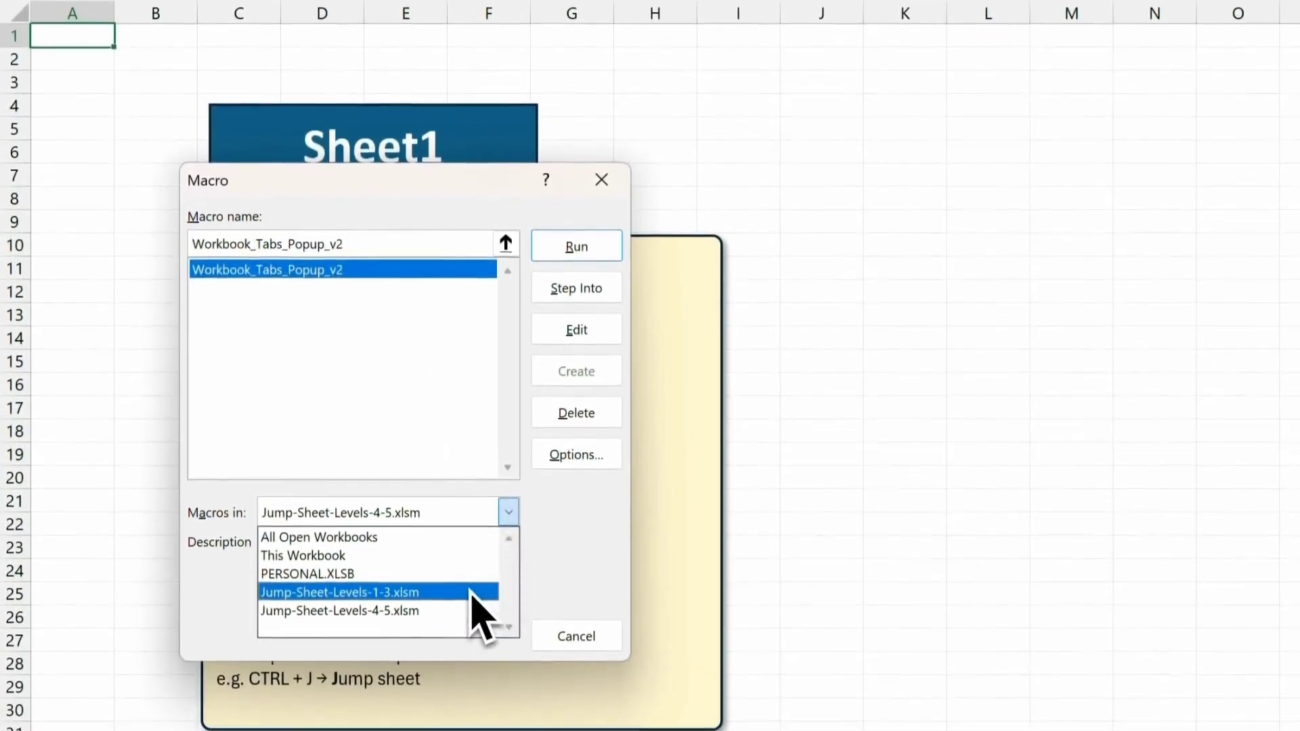
click(494, 692)
click(423, 266)
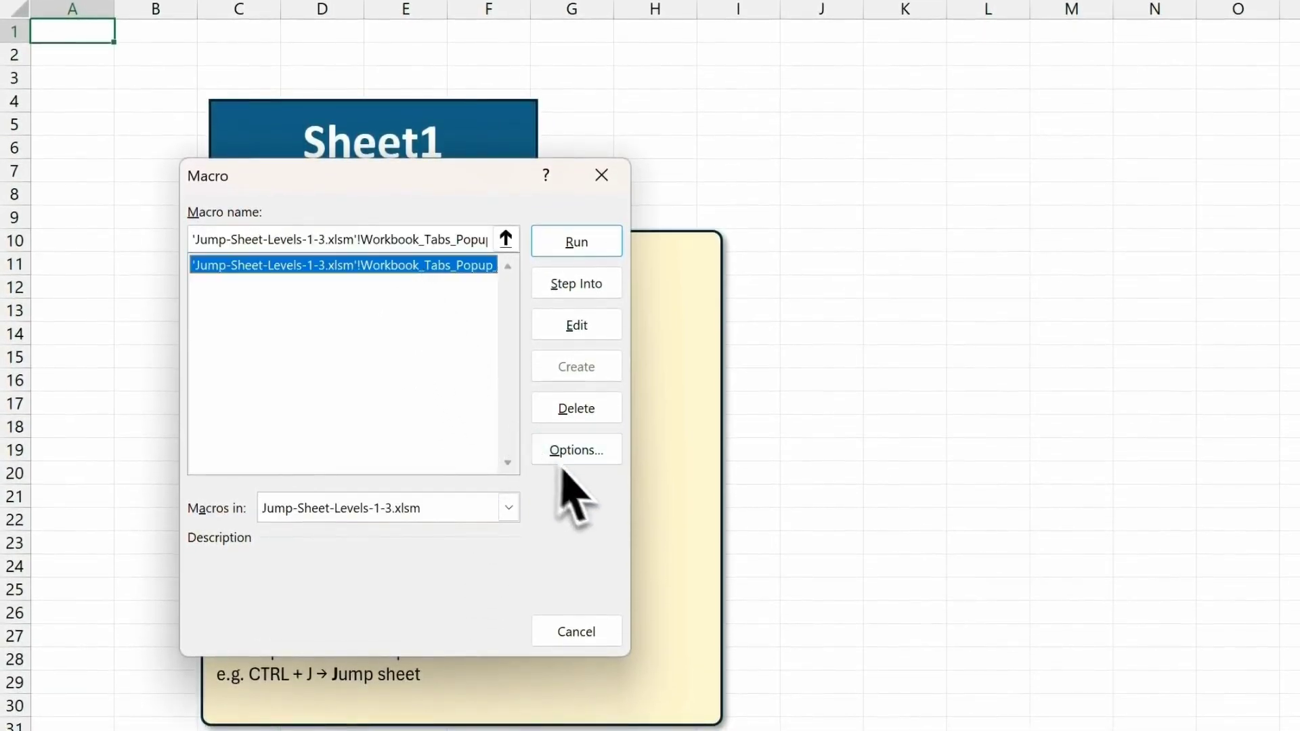
click(589, 455)
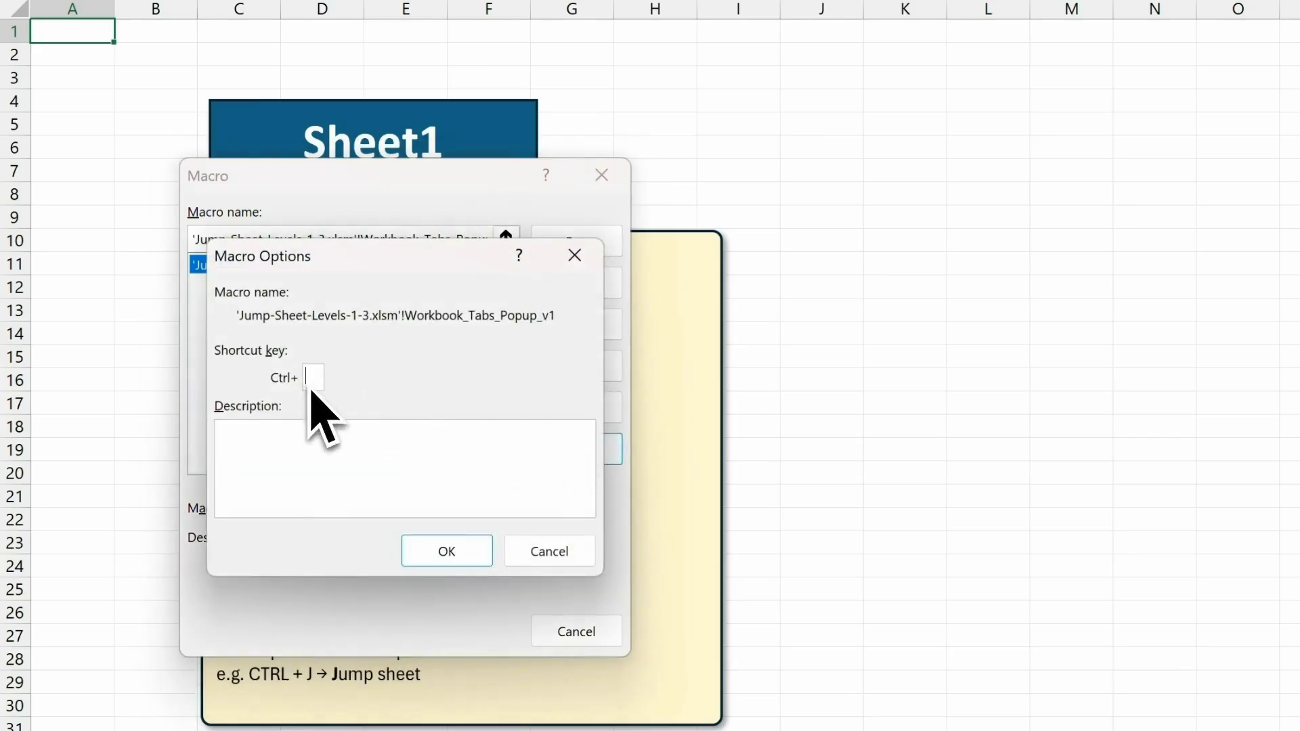
click(469, 559)
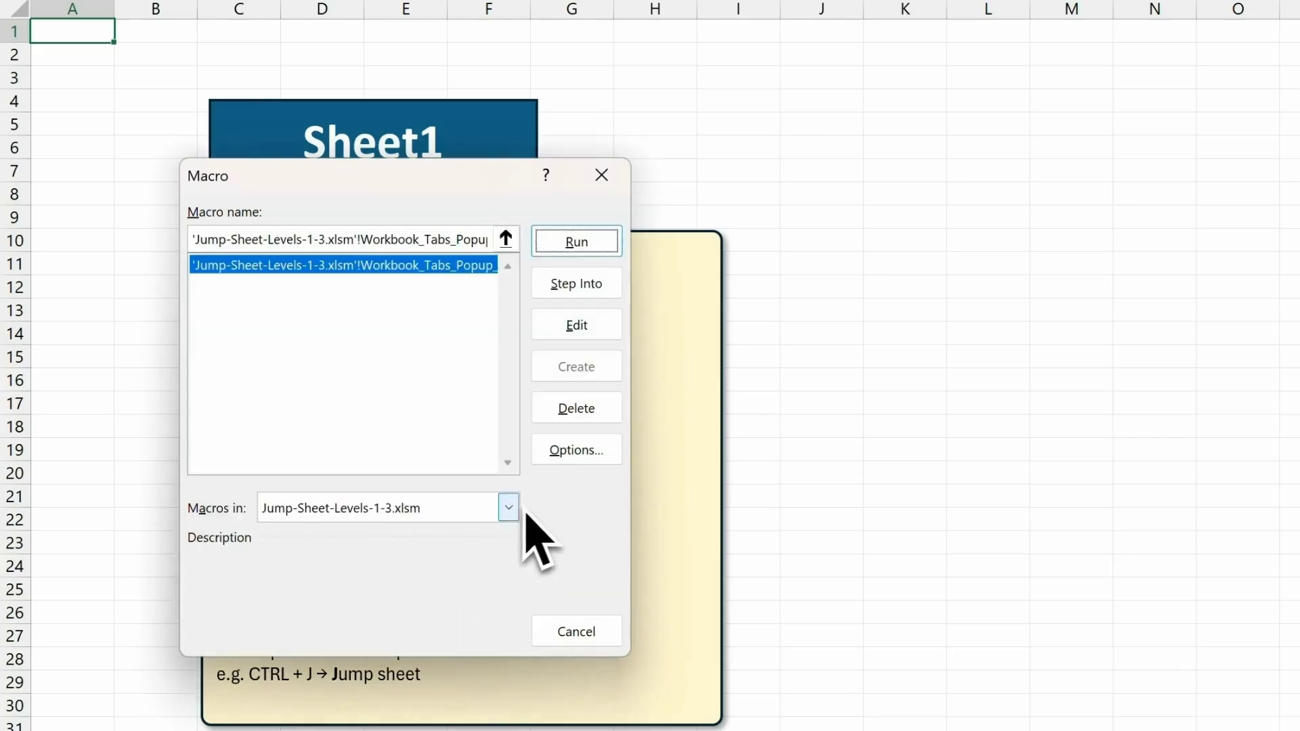
Assign the shortcut Ctrl+J to Workbook_Tabs_Popup_v2 in PERSONAL.XLSB.
click(510, 509)
click(472, 572)
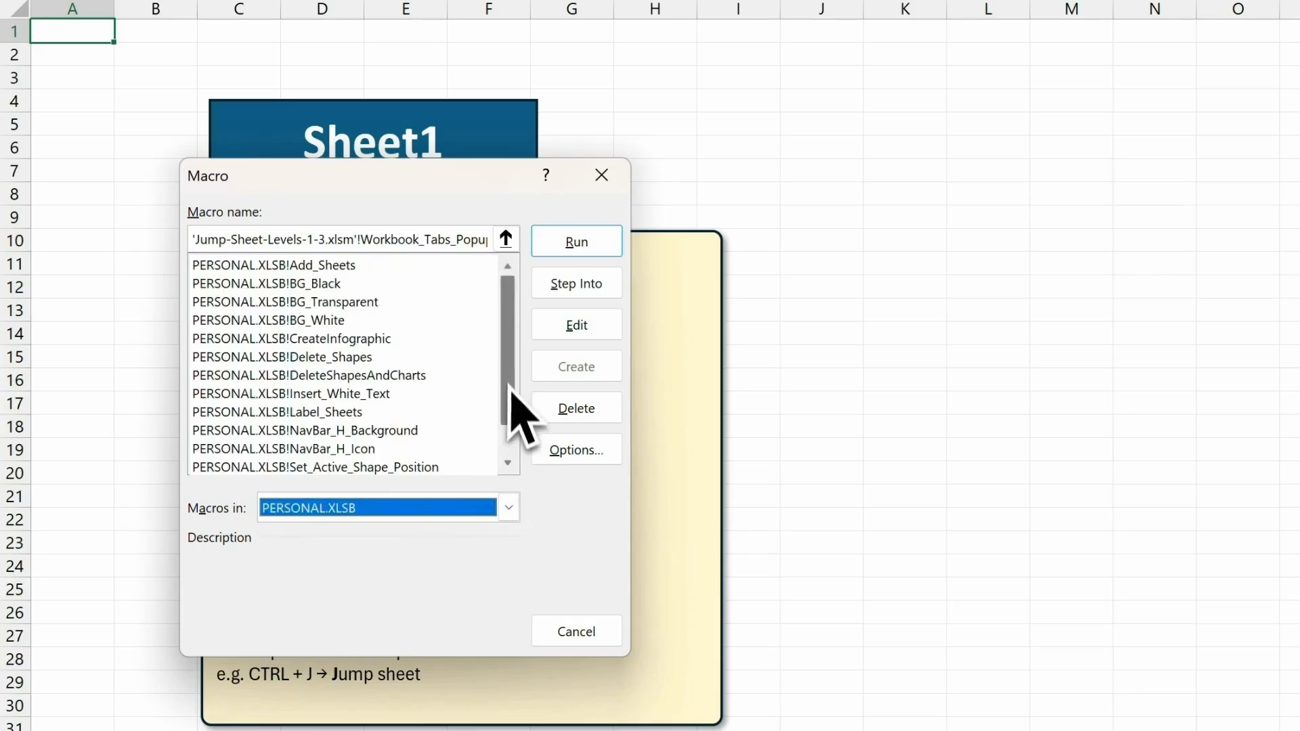
scroll(507, 405, down, 1)
click(460, 450)
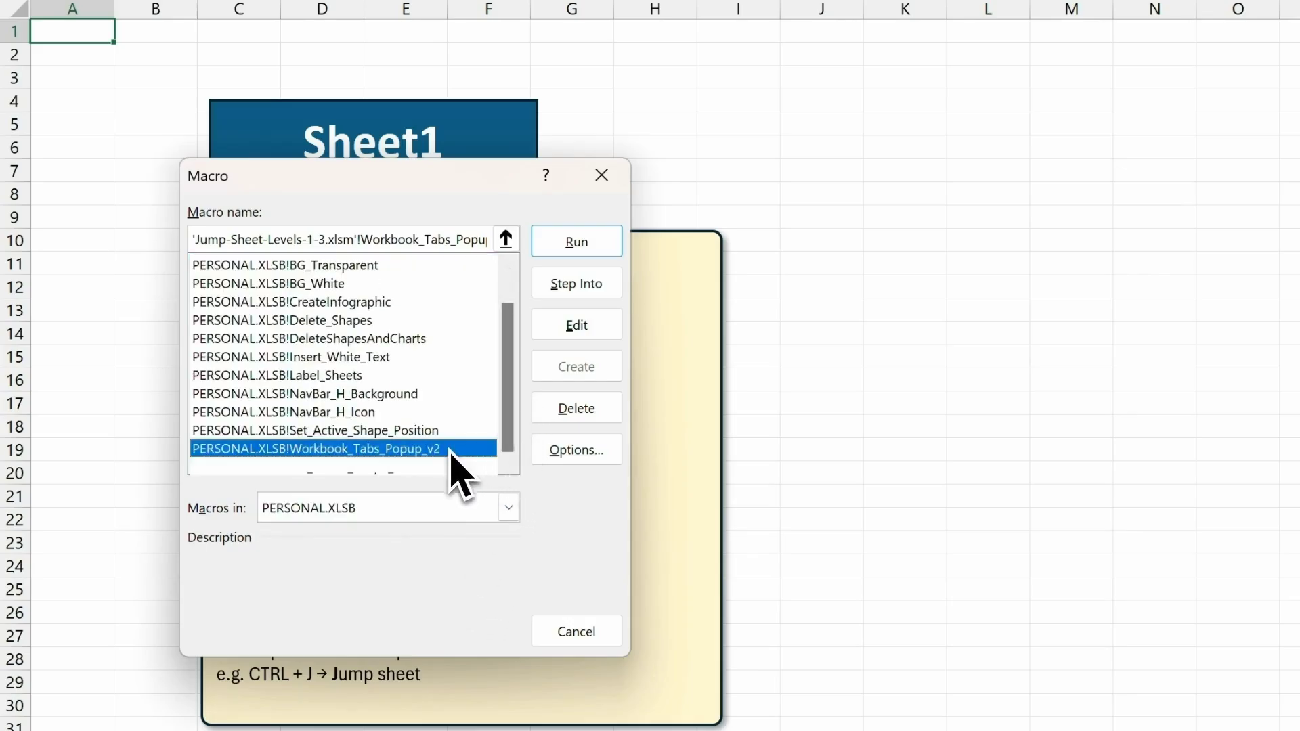
click(592, 452)
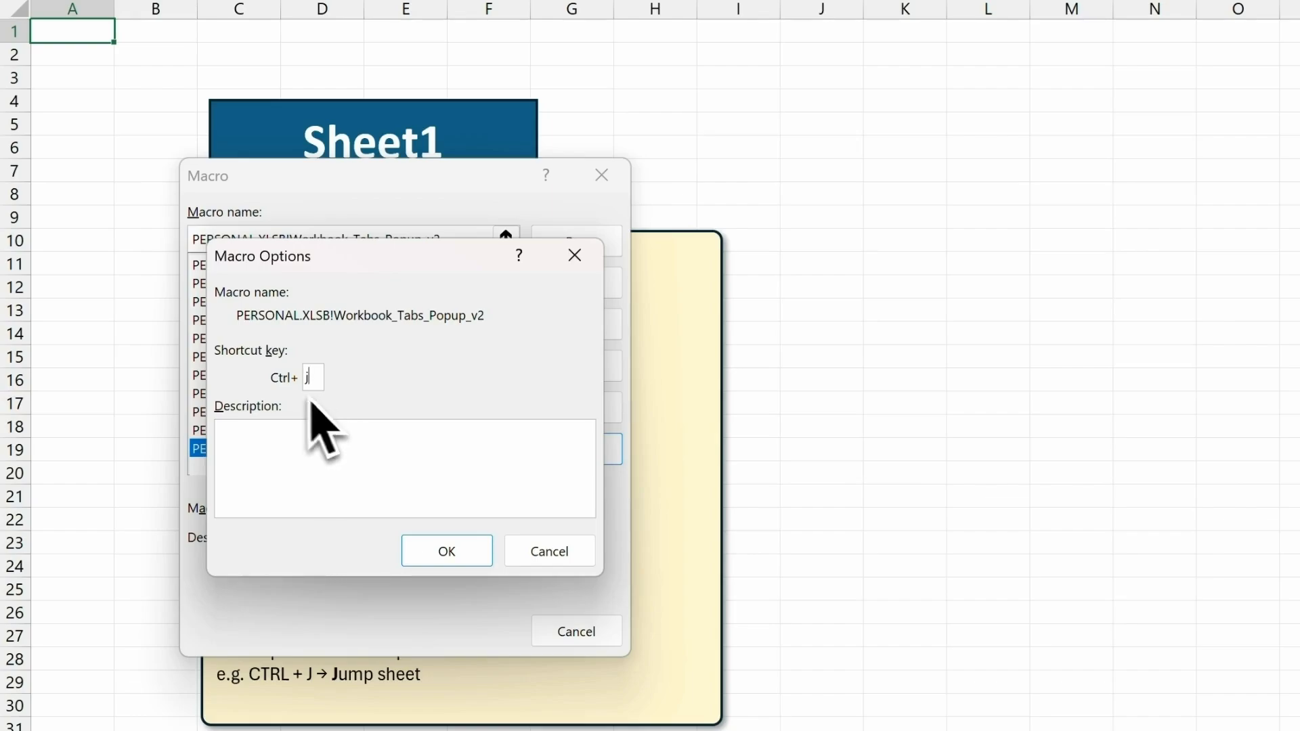
text(j)
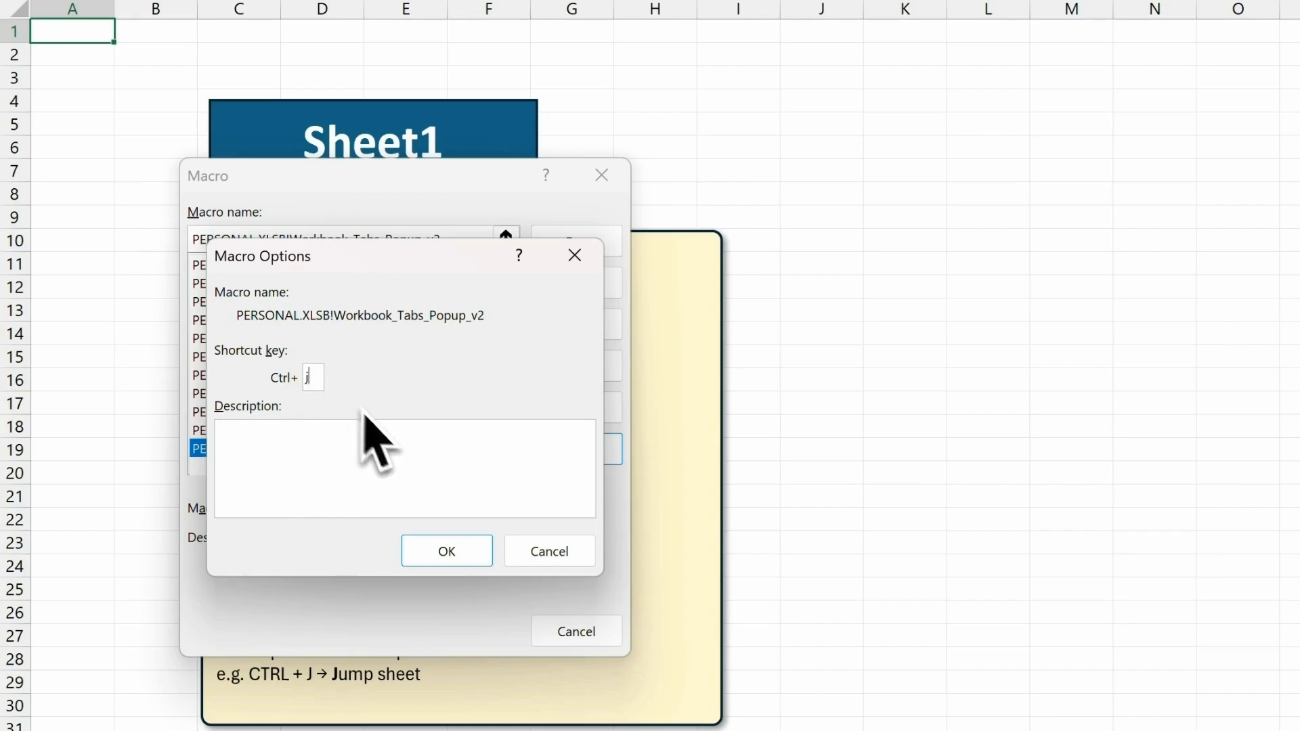
click(463, 557)
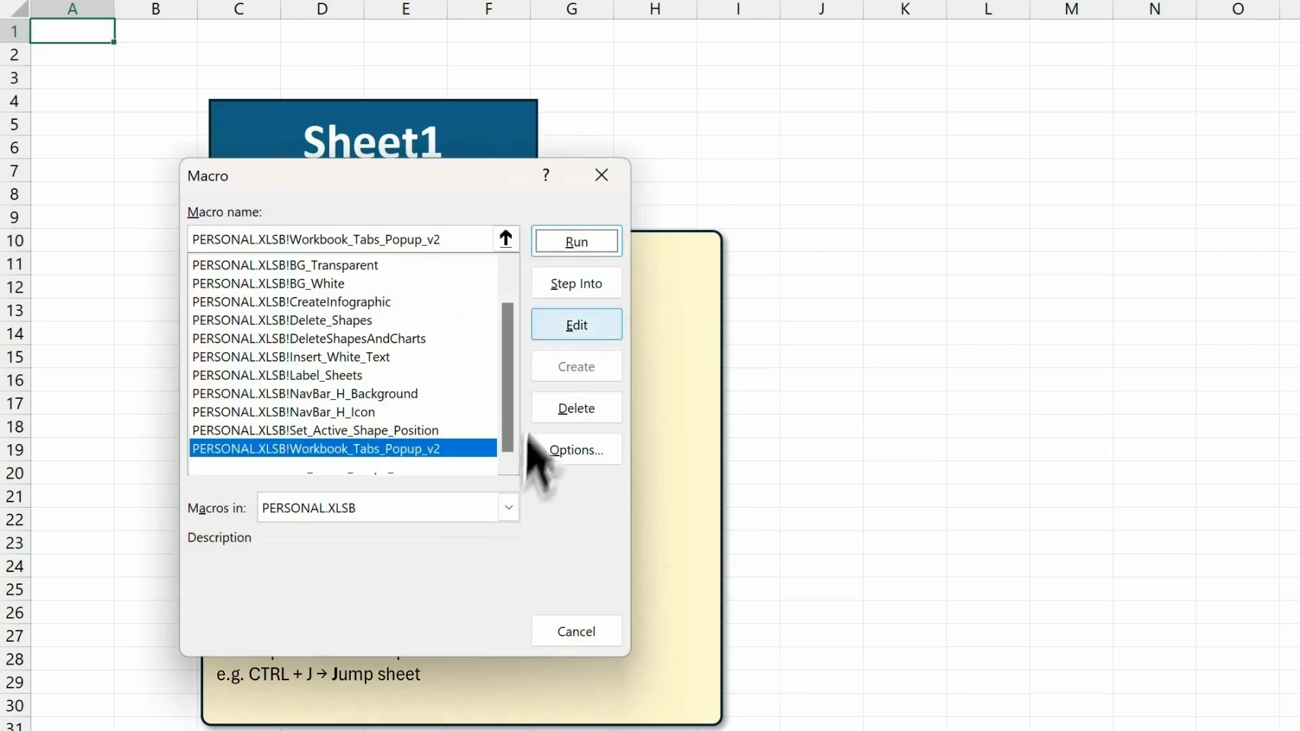
Test Ctrl+J from Sheet1's H5, scroll the sheet list, then dismiss it without jumping.
click(609, 189)
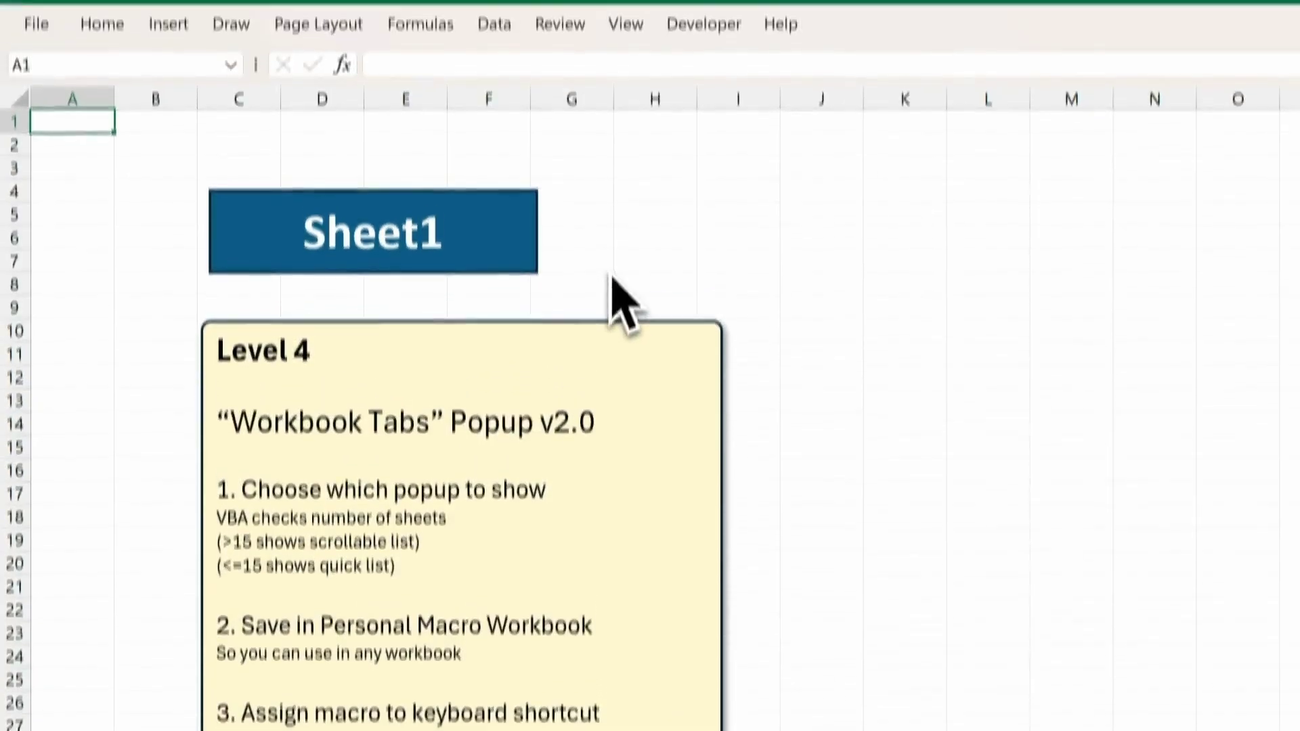
click(667, 128)
key(ctrl+j)
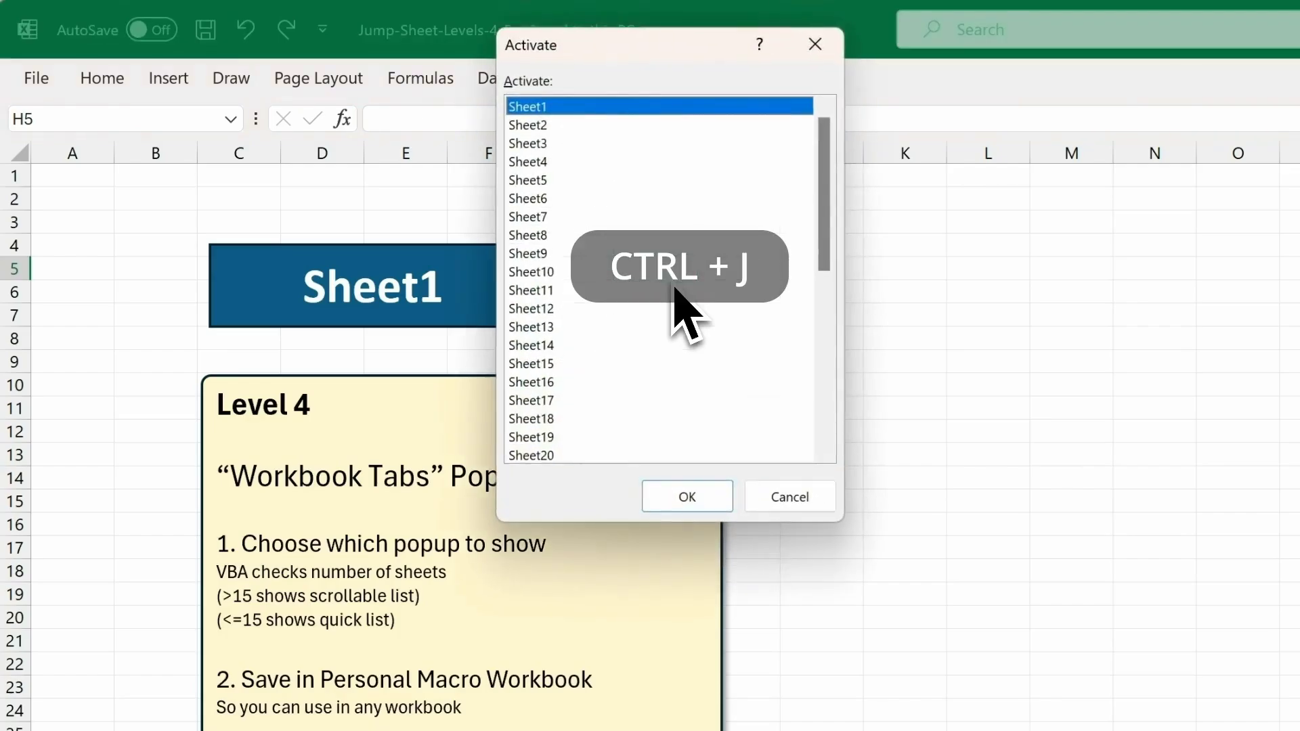
mouse_move(823, 196)
mouse_down()
mouse_move(823, 369)
mouse_move(833, 218)
mouse_up()
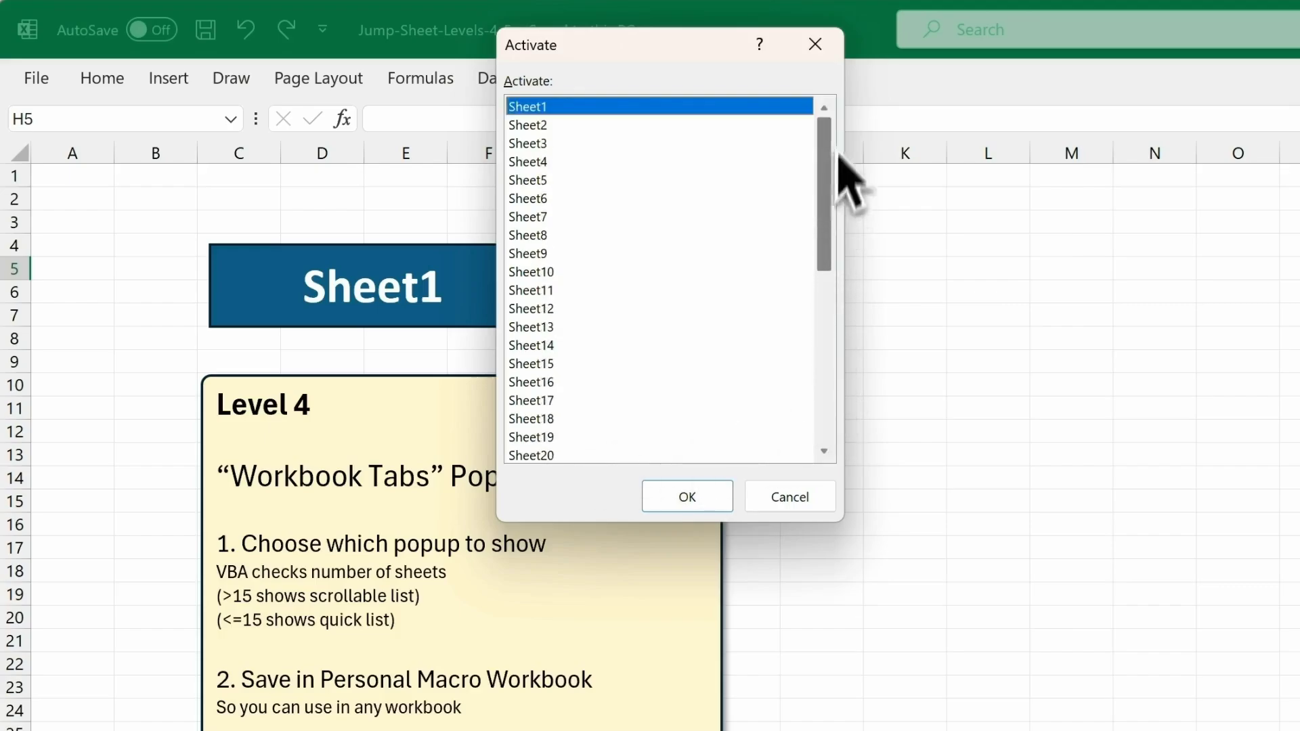
click(838, 49)
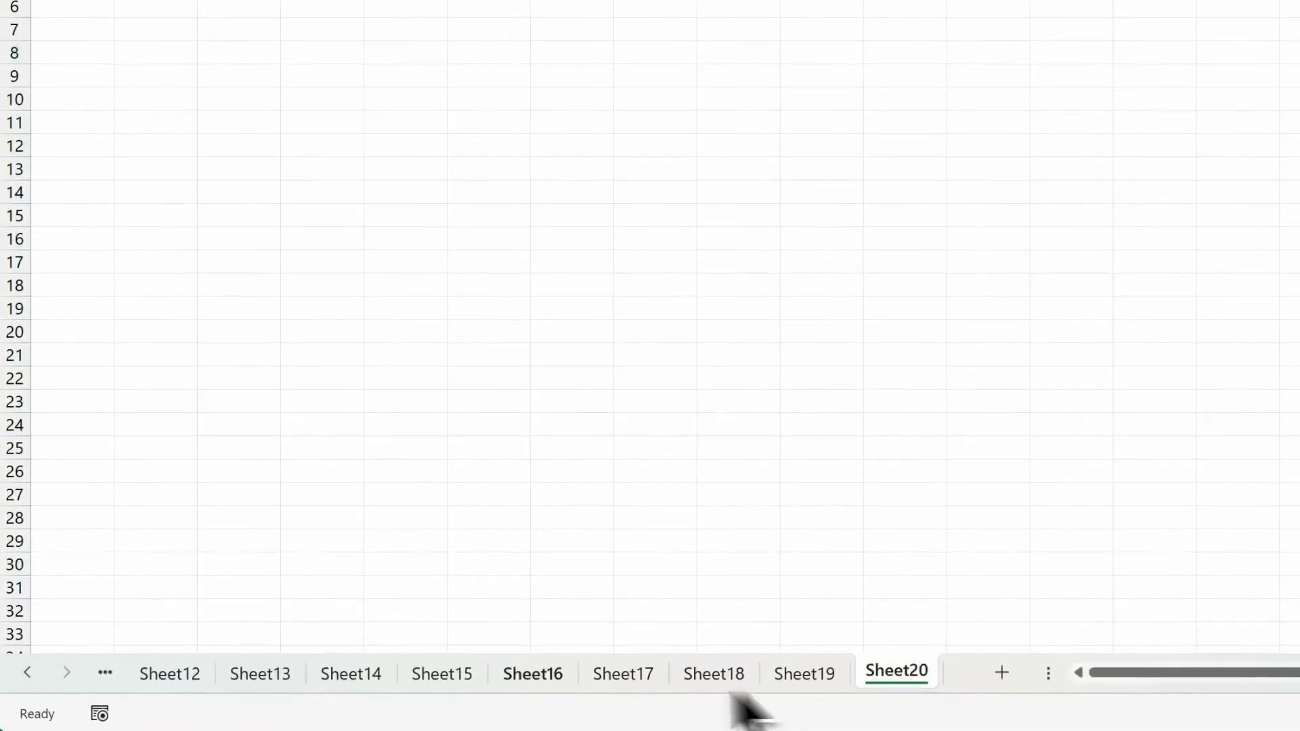
Delete the grouped Sheet13–Sheet20 tabs from Jump-Sheet-Levels-1-3.
shift+click(278, 680)
right_click(283, 682)
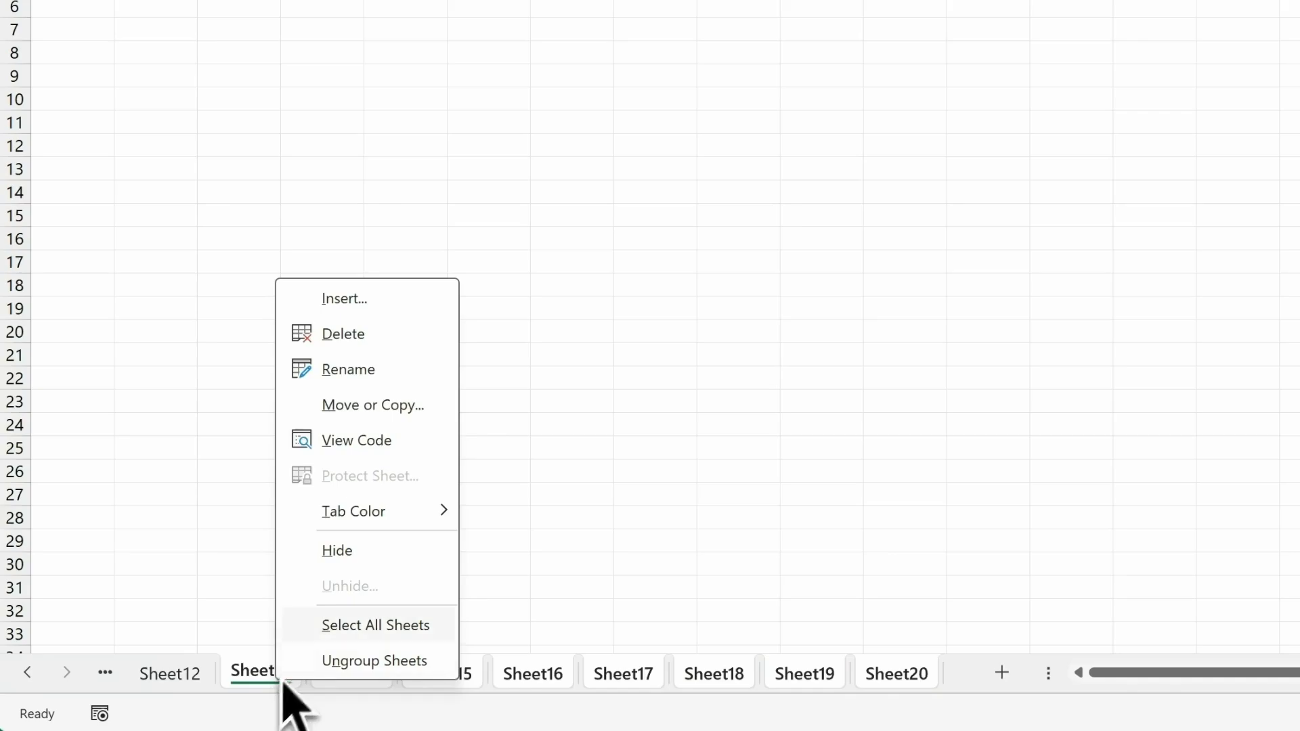
click(390, 334)
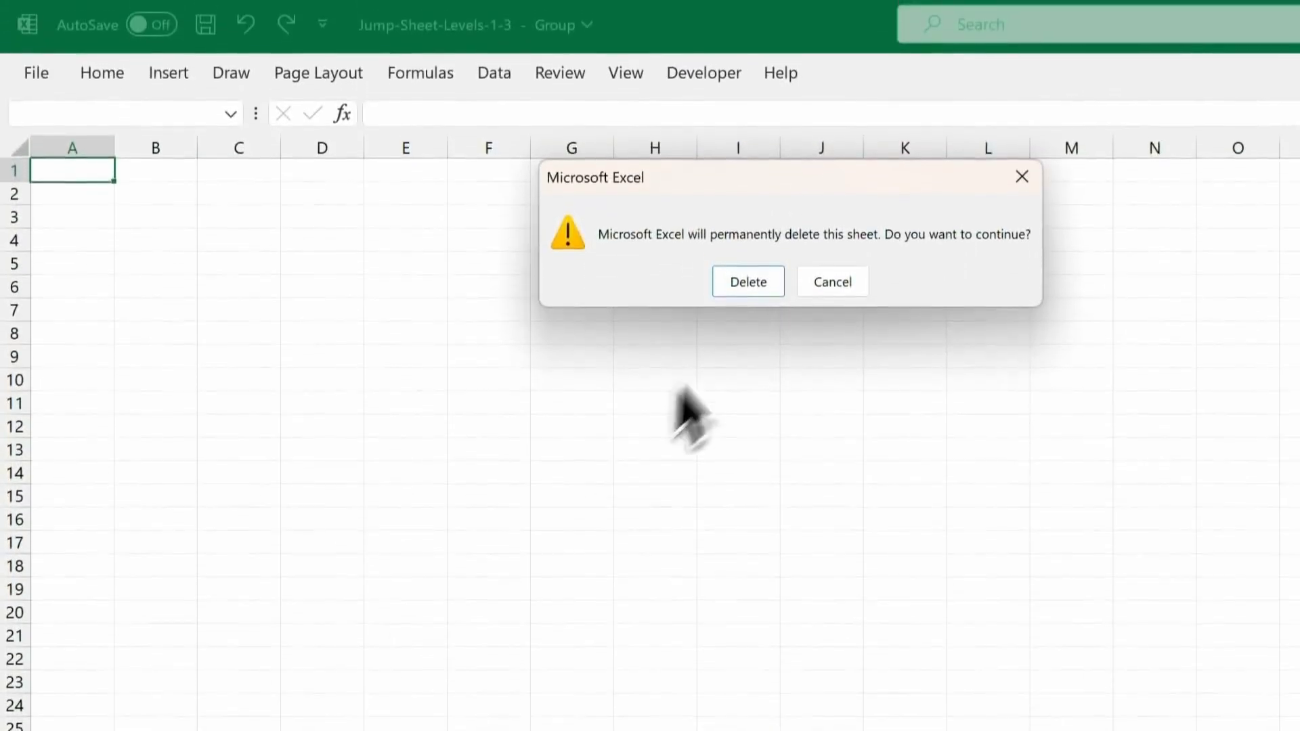
click(748, 282)
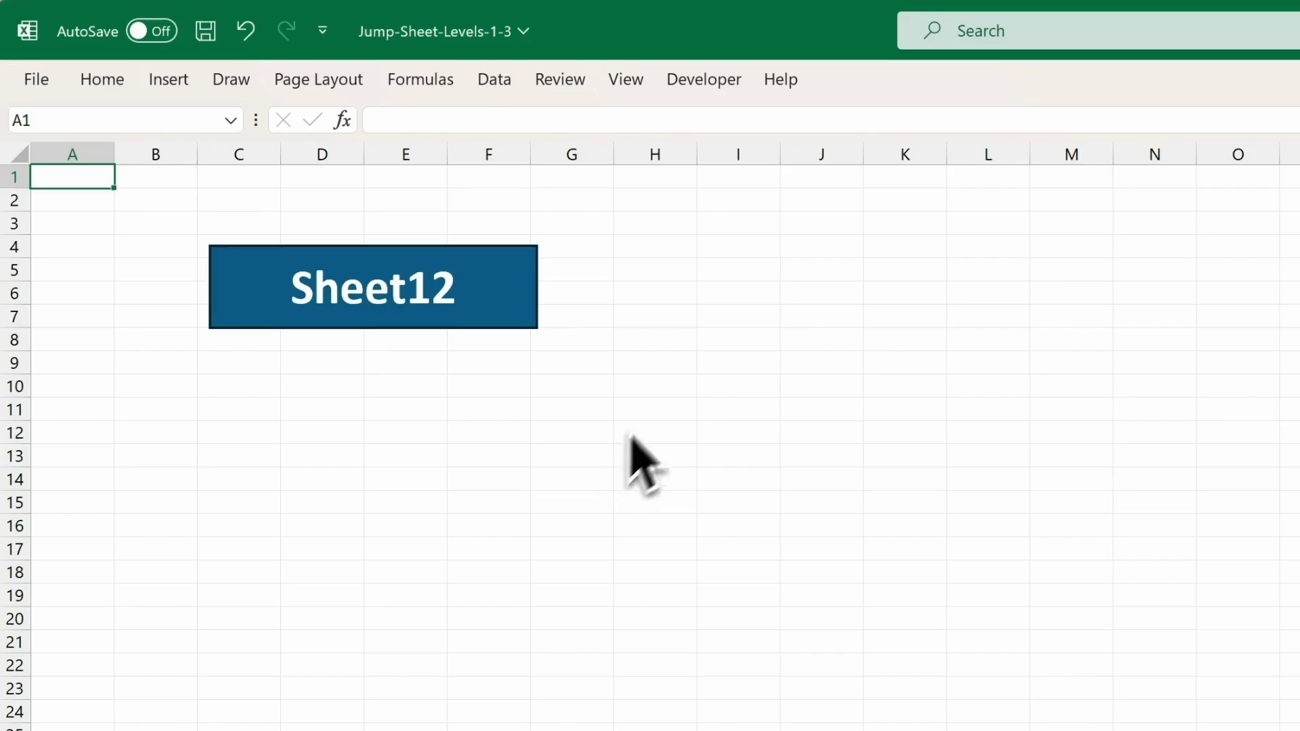
Run Ctrl+J to check the shortened twelve-sheet list, dismissing and reopening it.
key(ctrl+j)
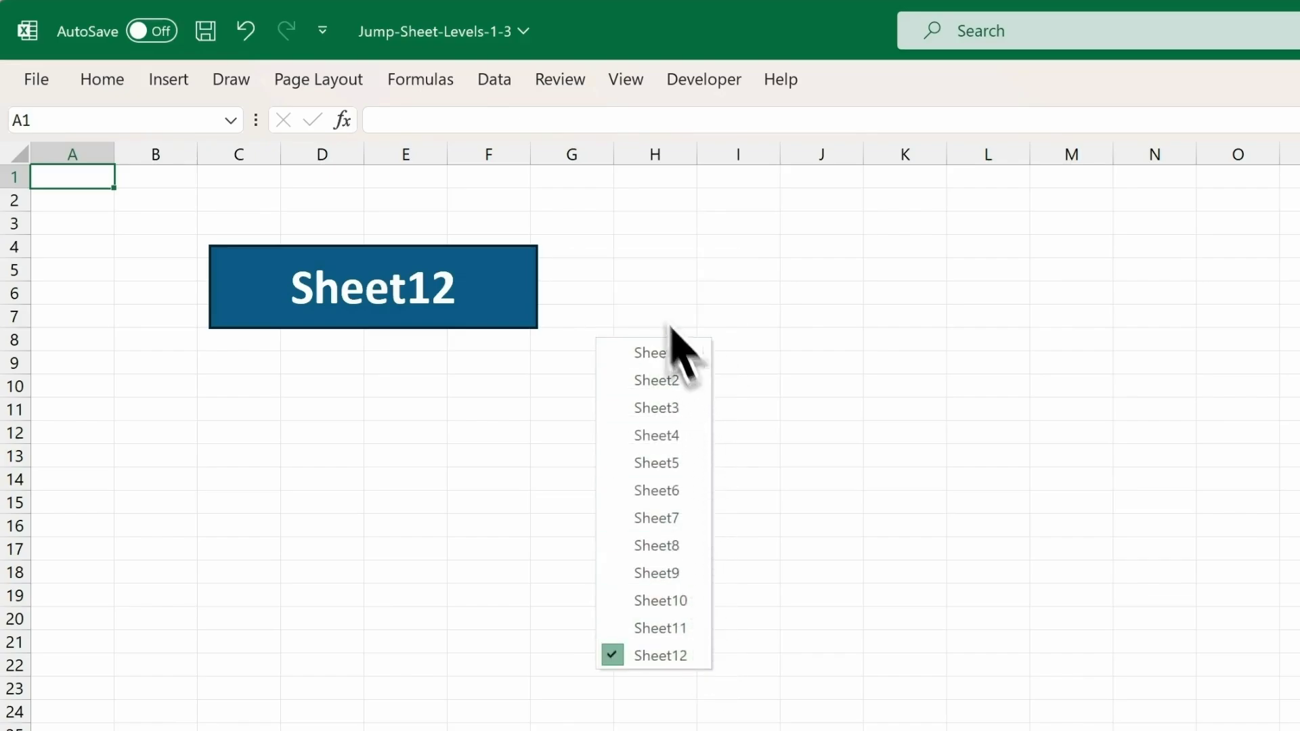
click(639, 254)
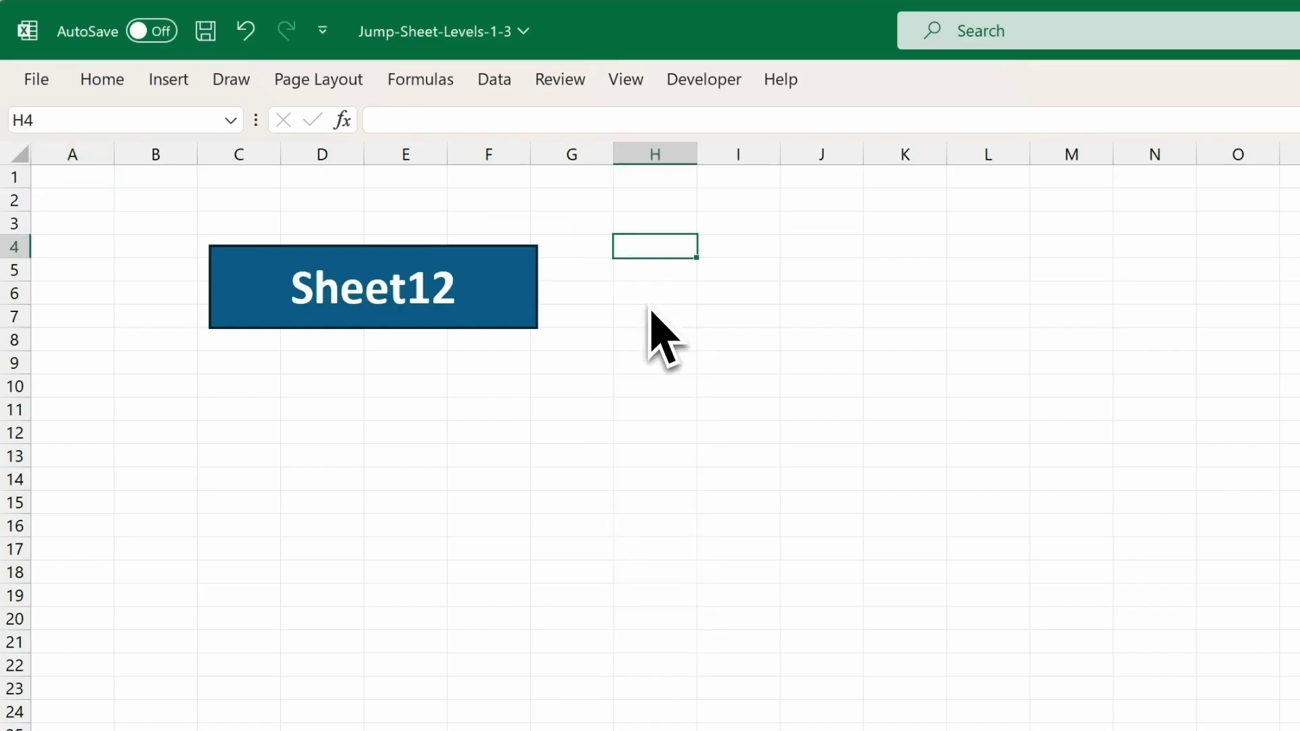
key(ctrl+j)
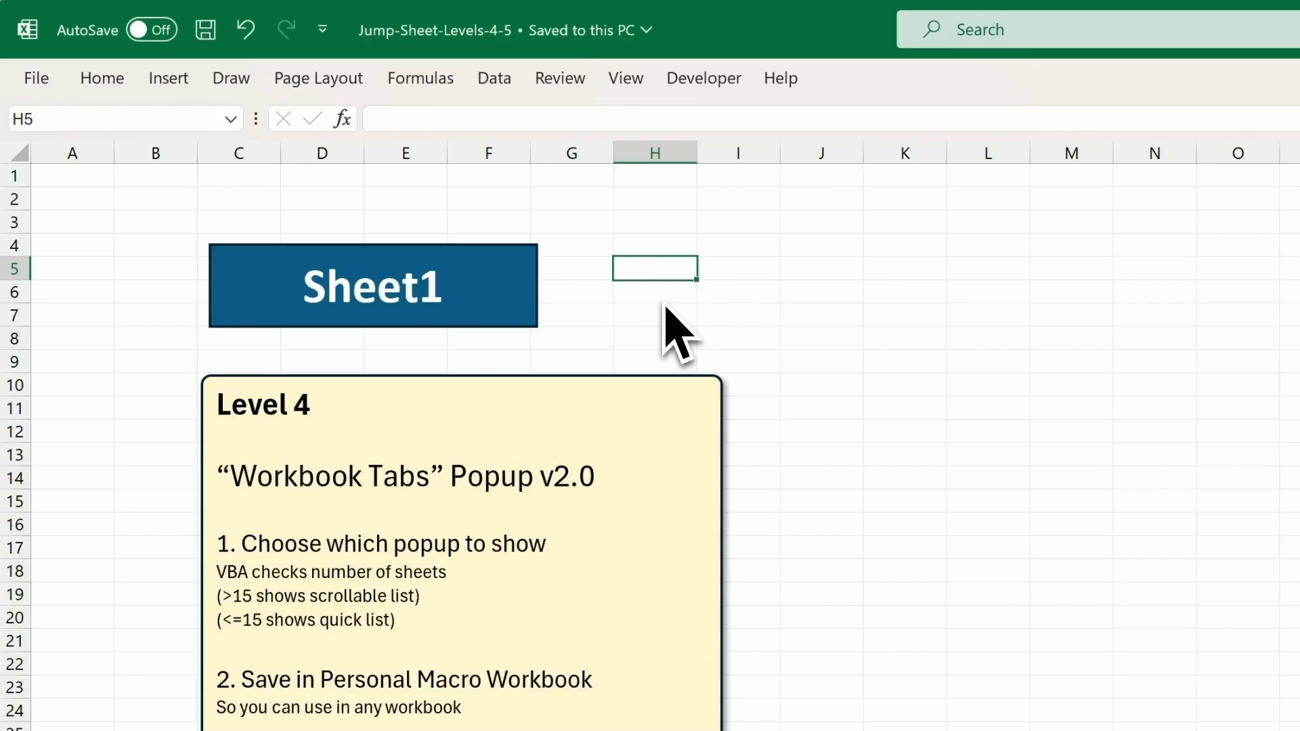
Run Ctrl+J in the Level 4-5 workbook and scroll the Activate list down to Sheet40.
key(ctrl+j)
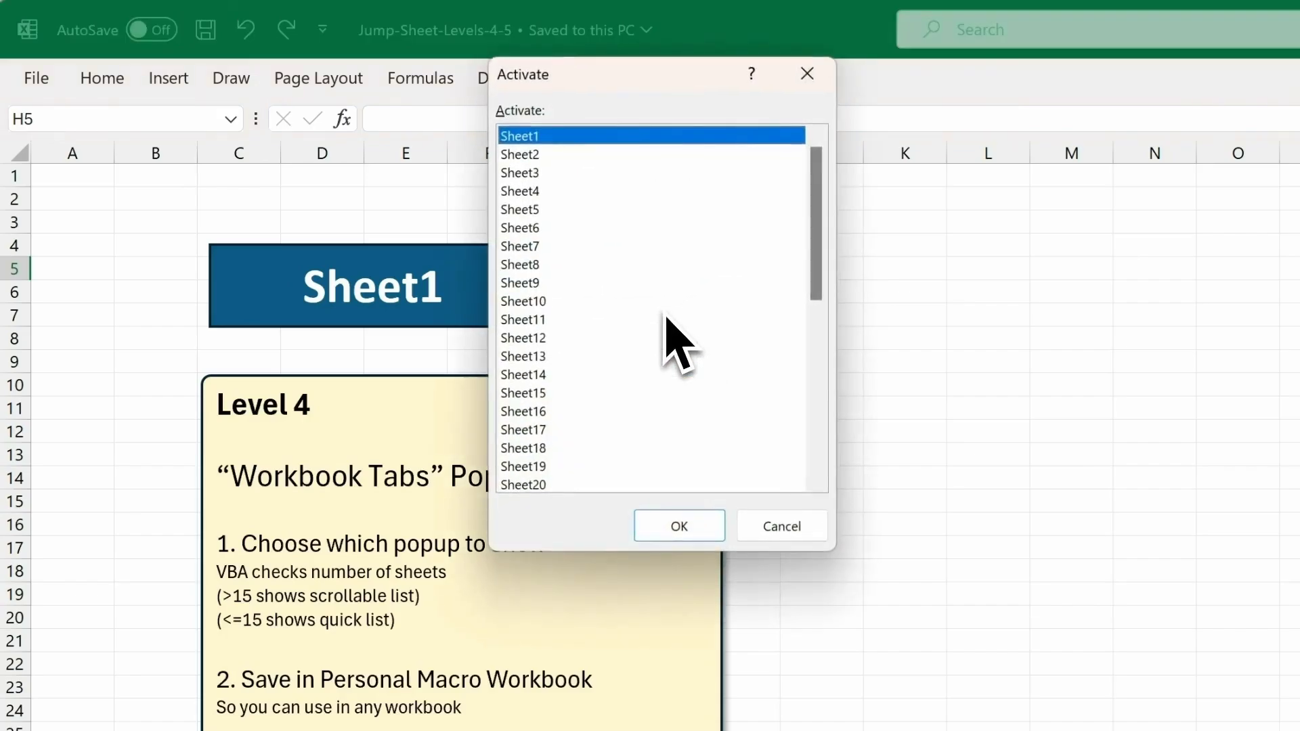
mouse_move(809, 185)
mouse_down()
mouse_move(815, 351)
mouse_move(825, 166)
mouse_up()
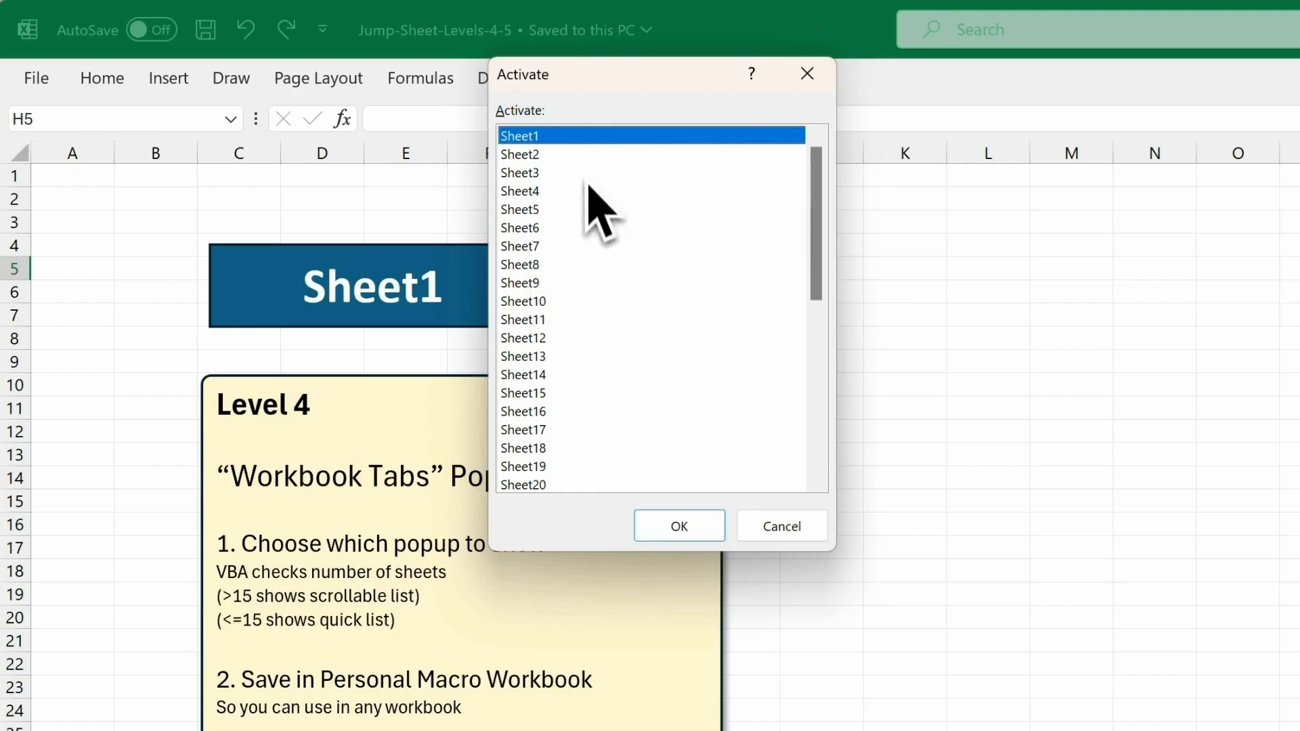
drag(815, 181, 815, 376)
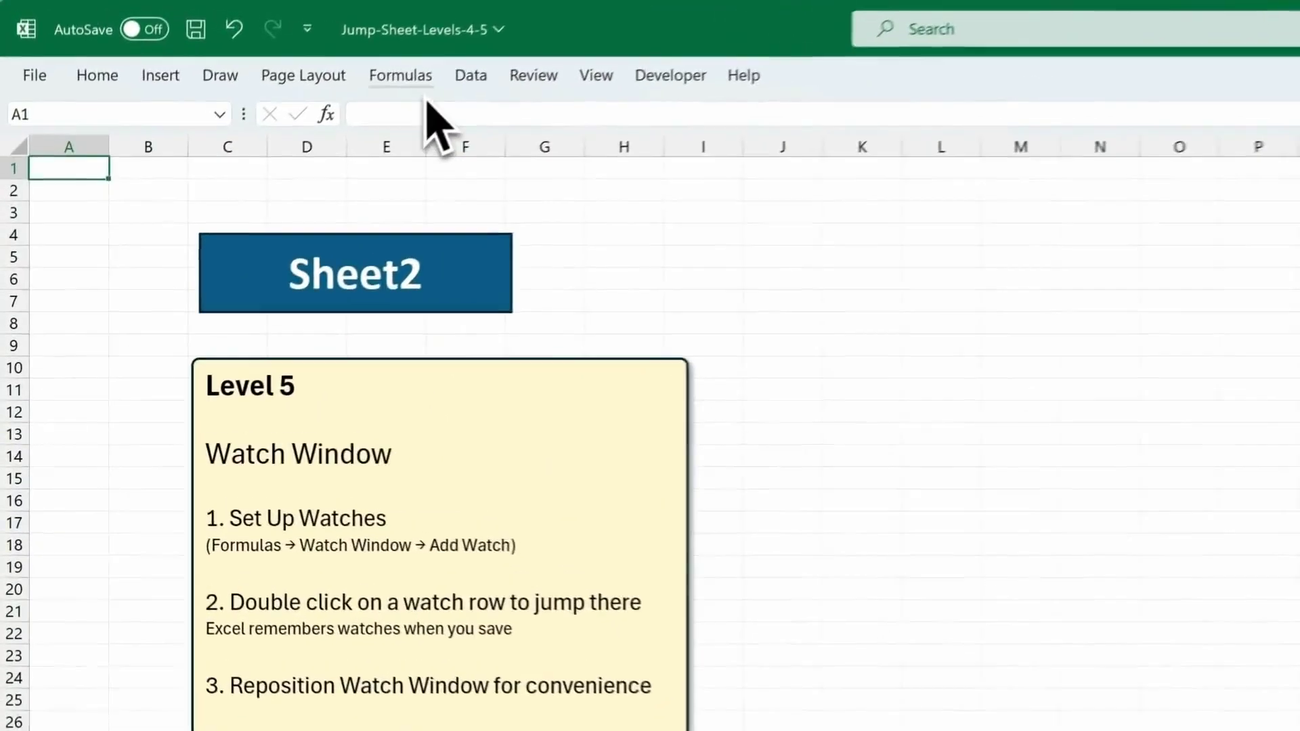
Open the Watch Window from the Formulas tab's Formula Auditing group.
click(302, 56)
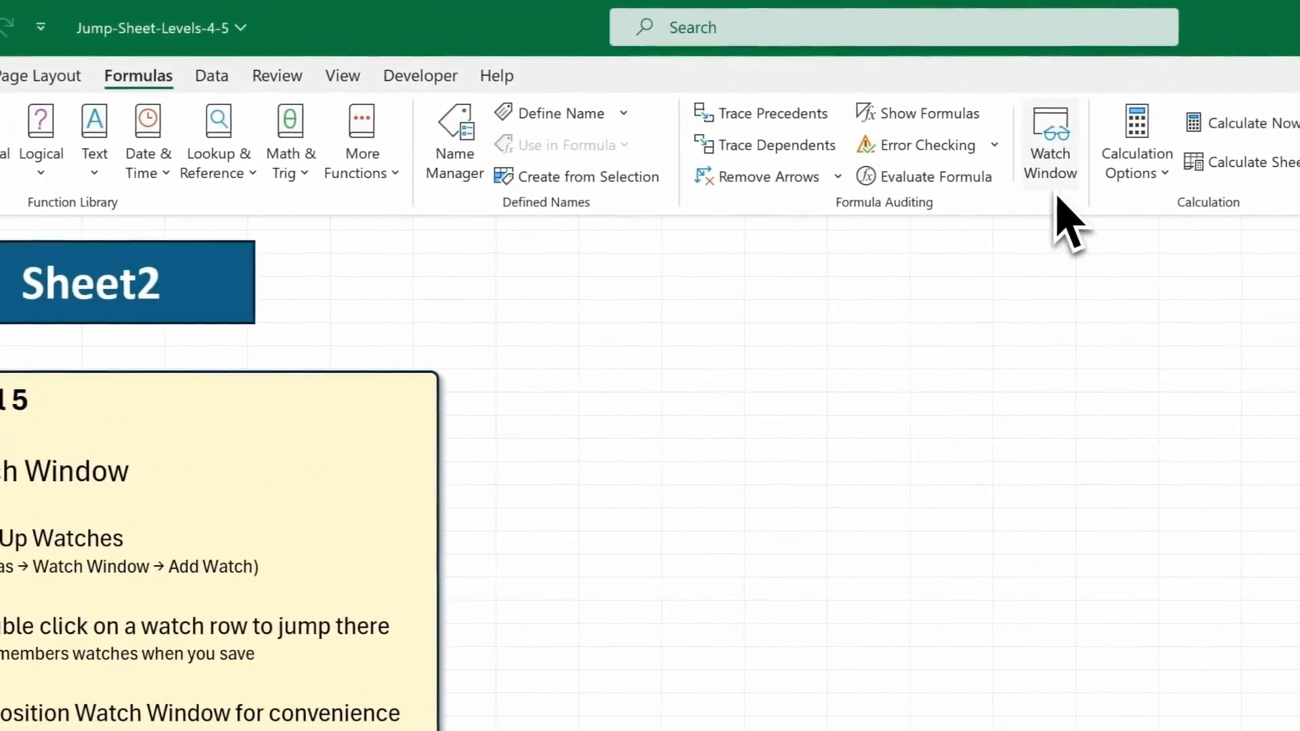
click(1289, 159)
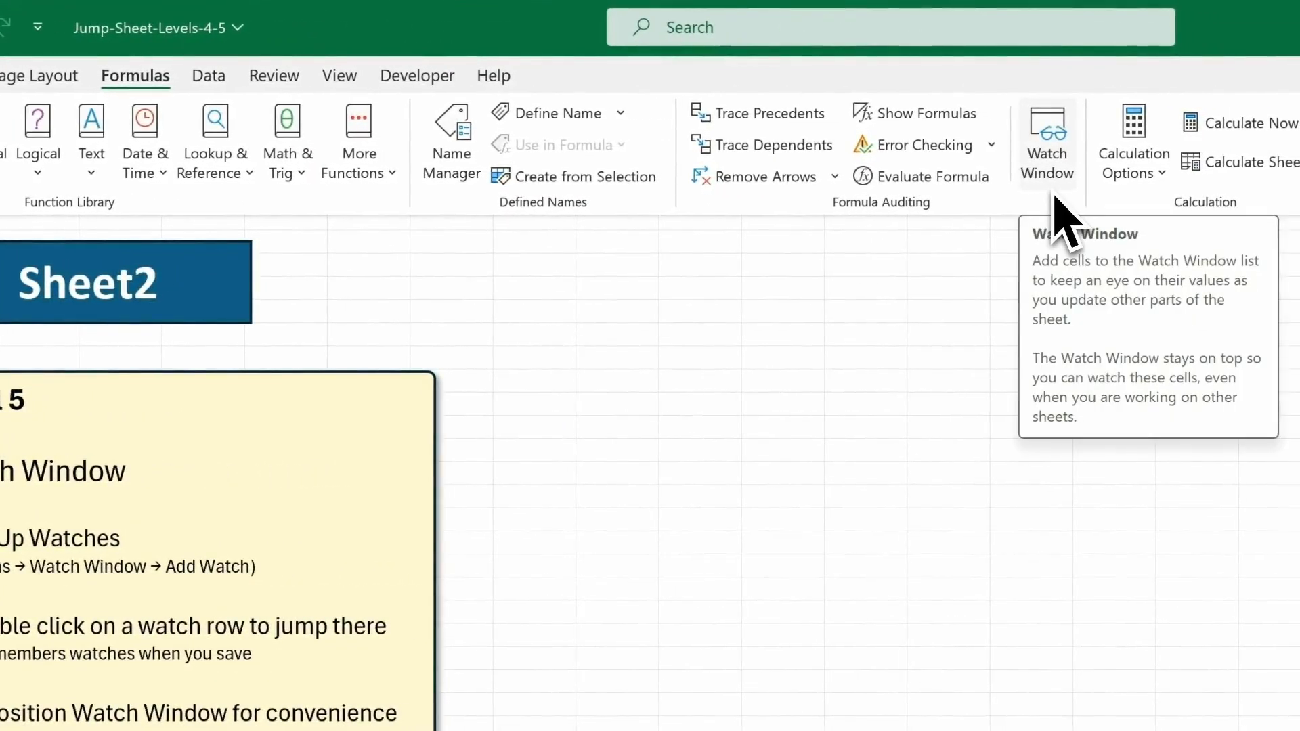
click(1061, 178)
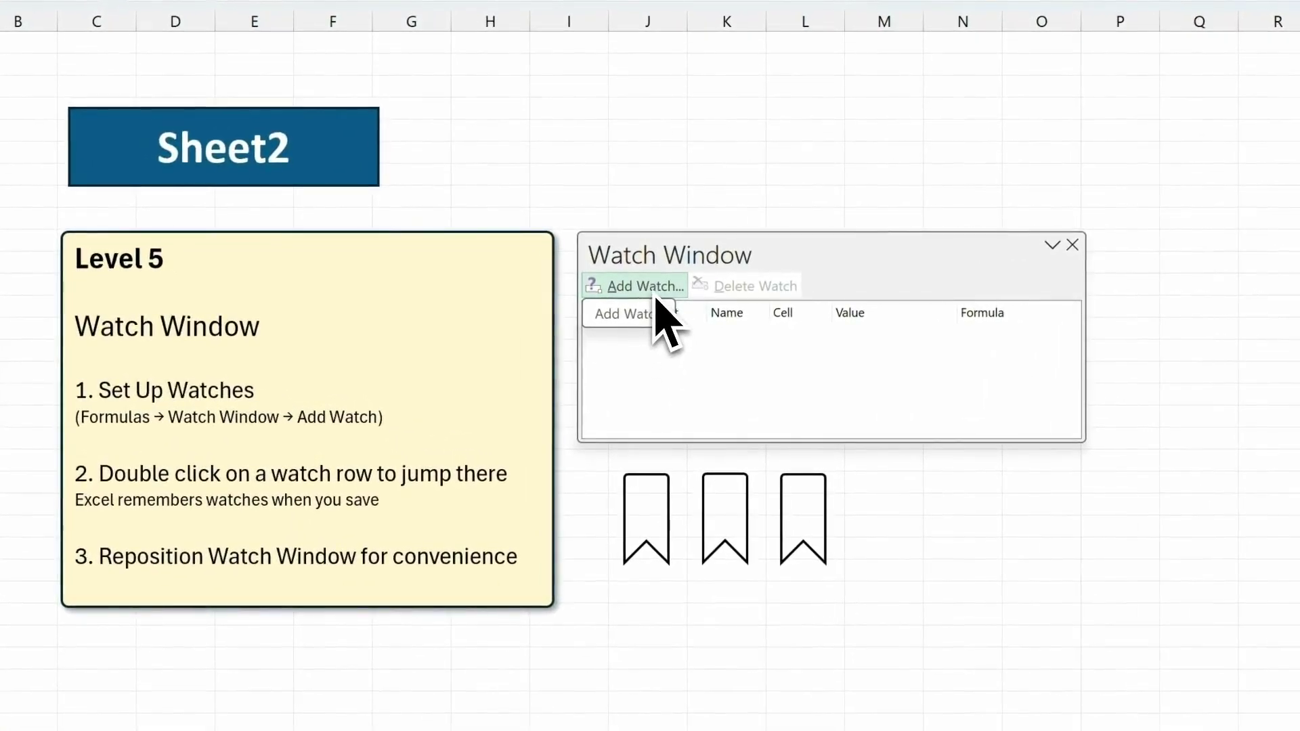
Add Watch Window entries for cell H5 on Sheet2 and cell H5 on Sheet1.
click(654, 297)
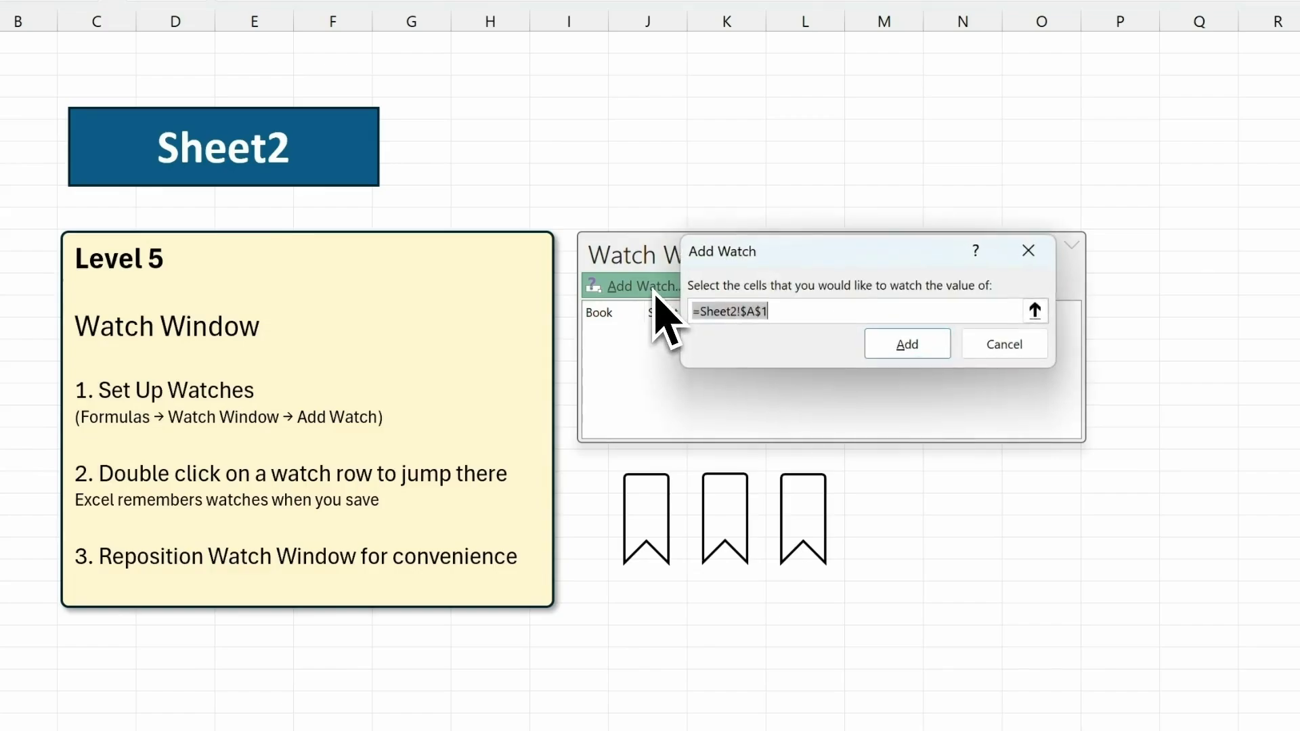
click(512, 138)
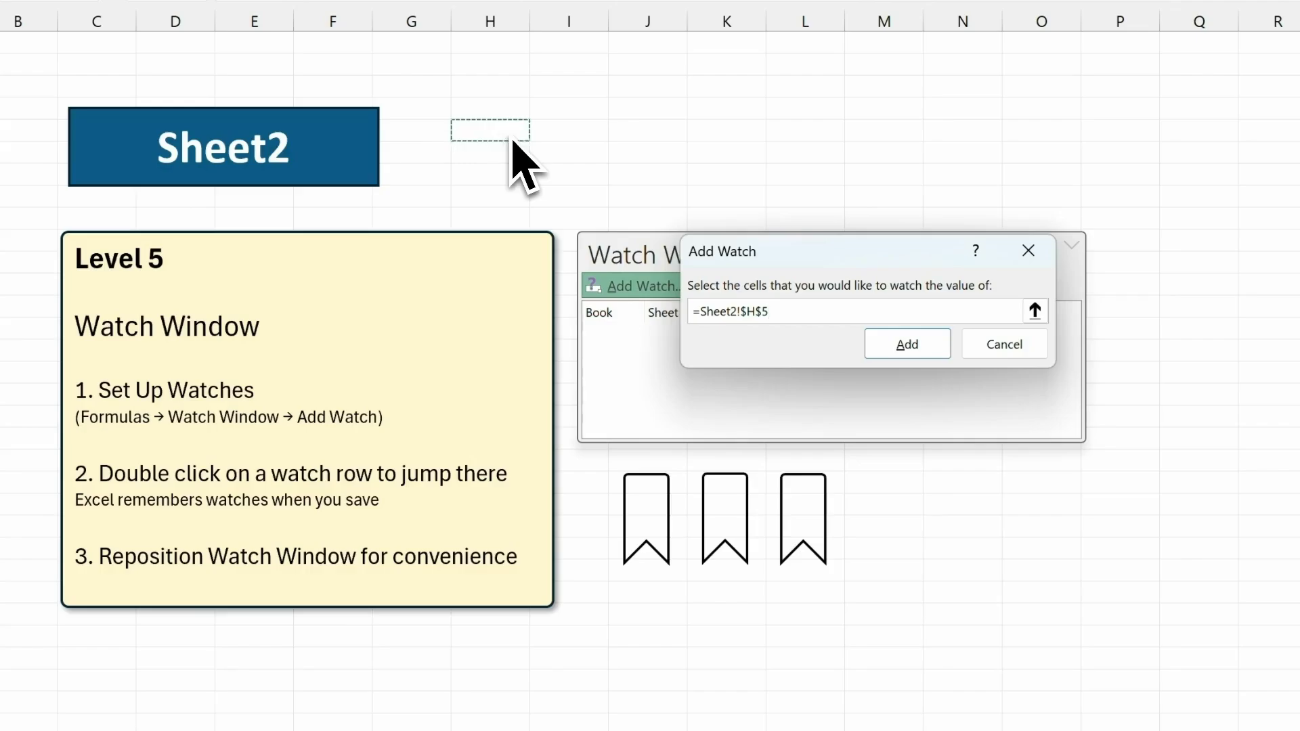
click(913, 347)
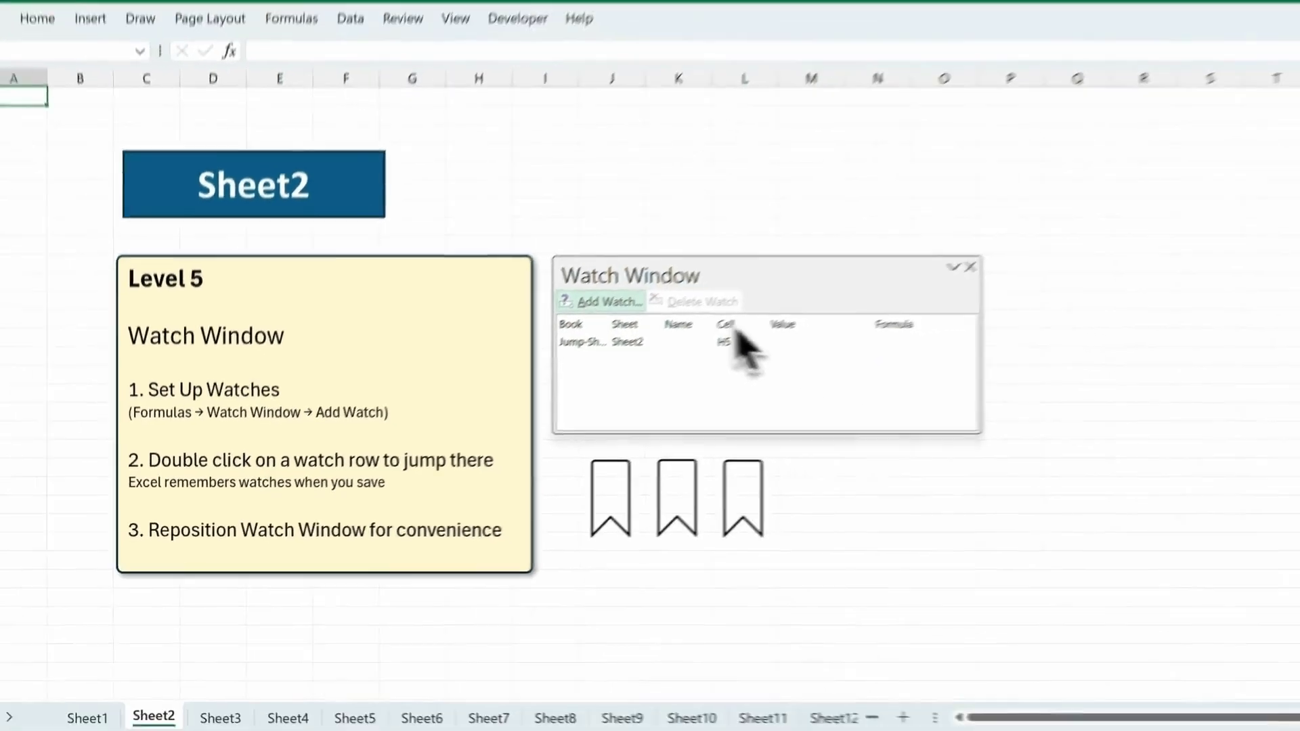
click(601, 302)
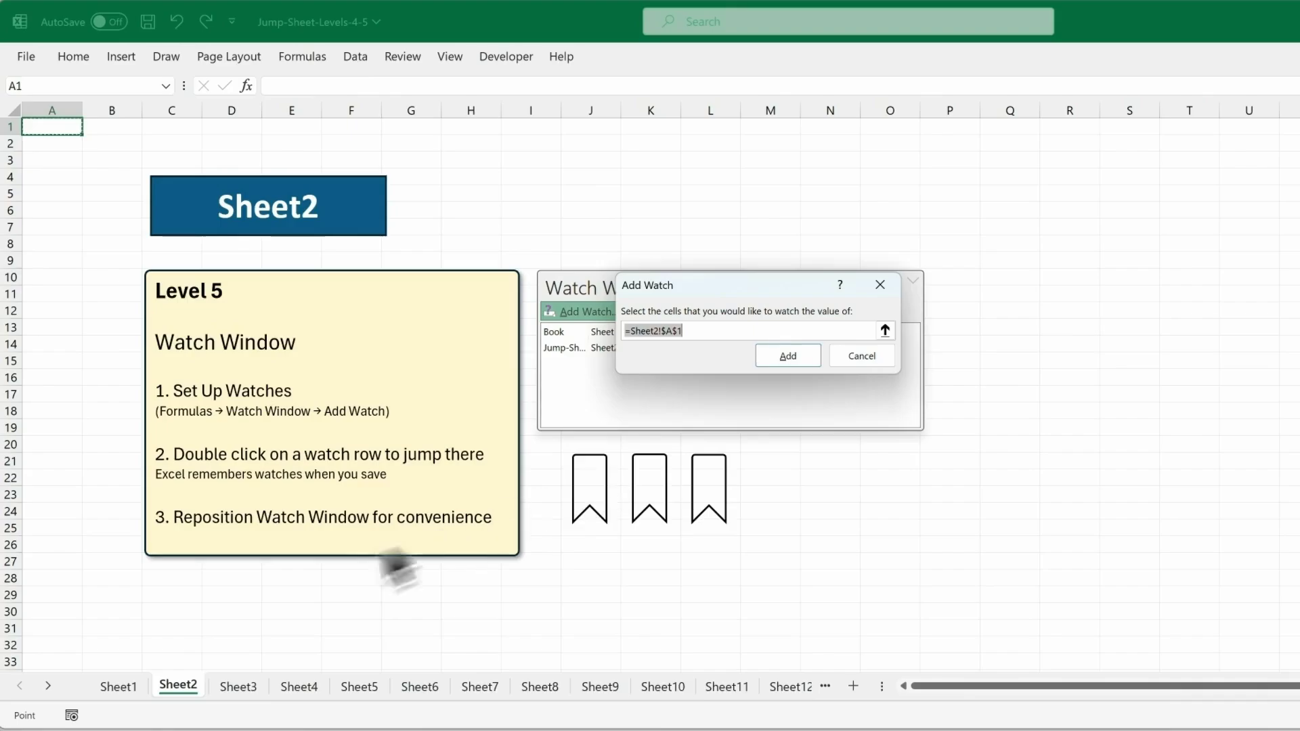
click(132, 692)
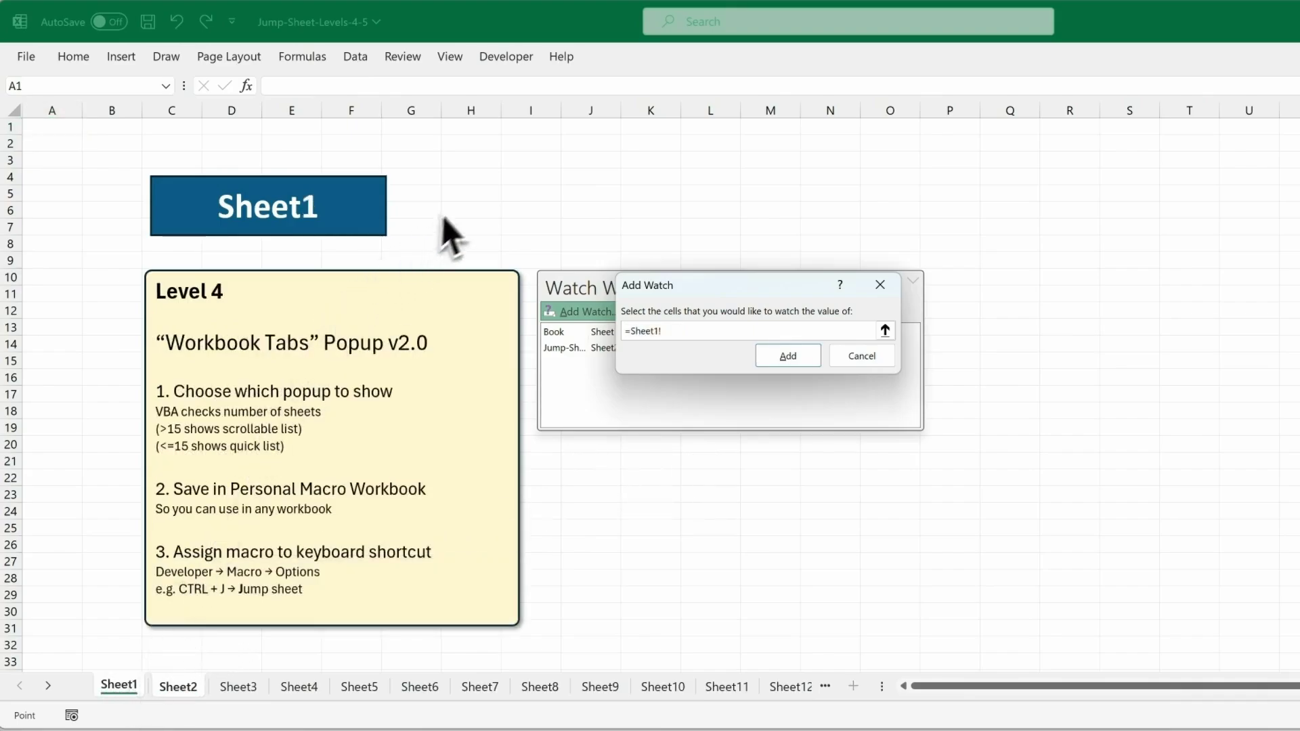
click(787, 357)
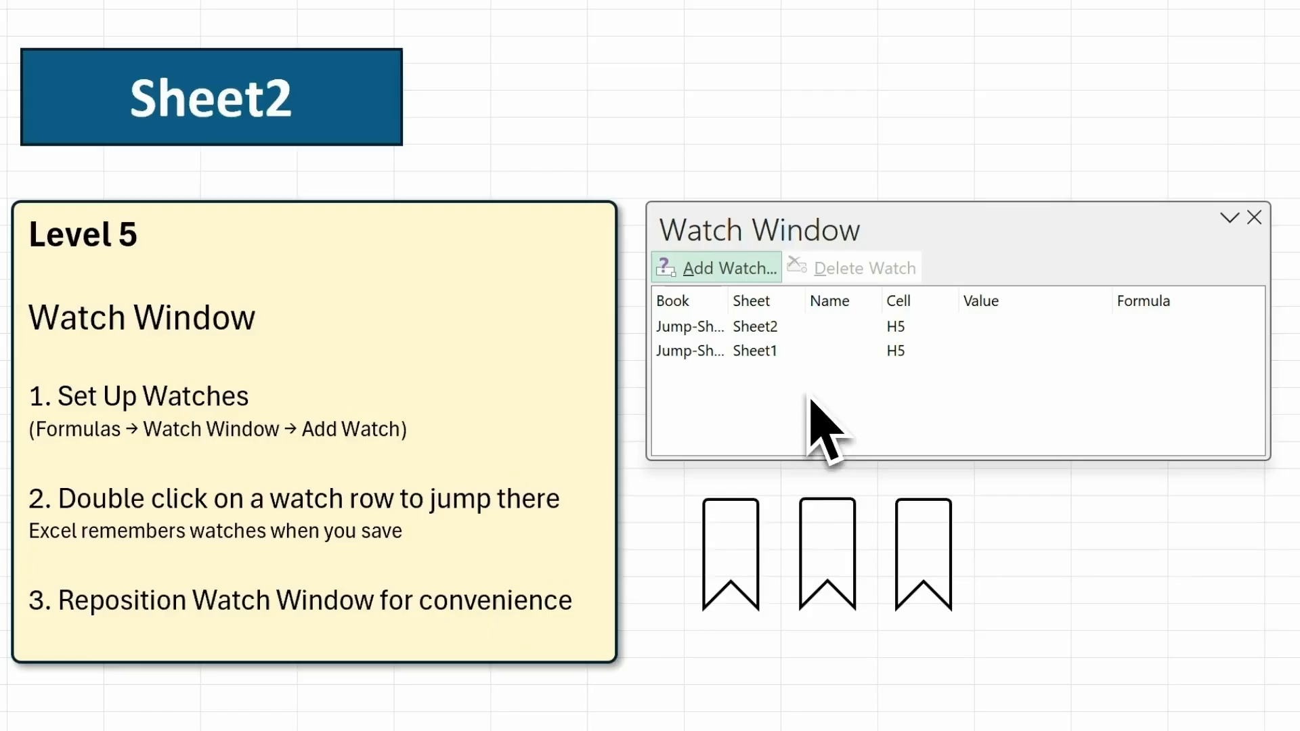
Jump to Sheet1!H5 from its Watch Window entry, then back to Sheet2!H5.
double_click(768, 351)
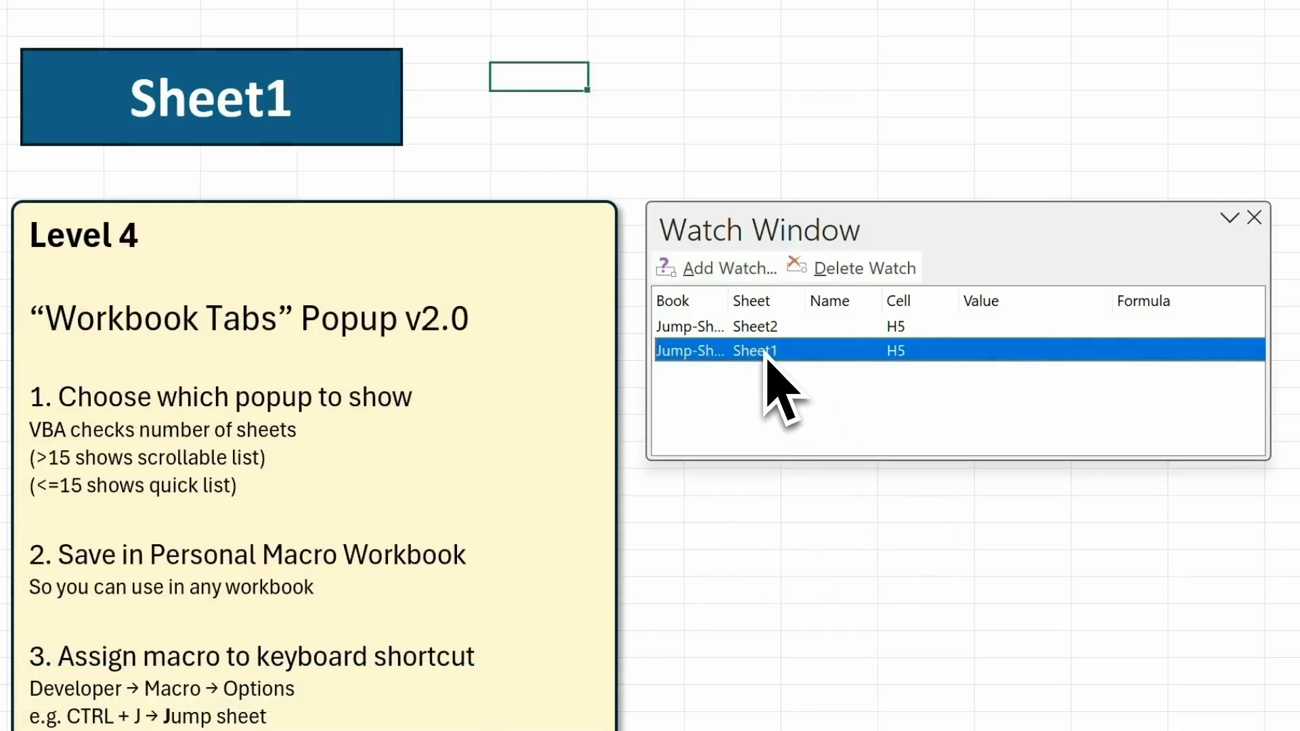
double_click(814, 330)
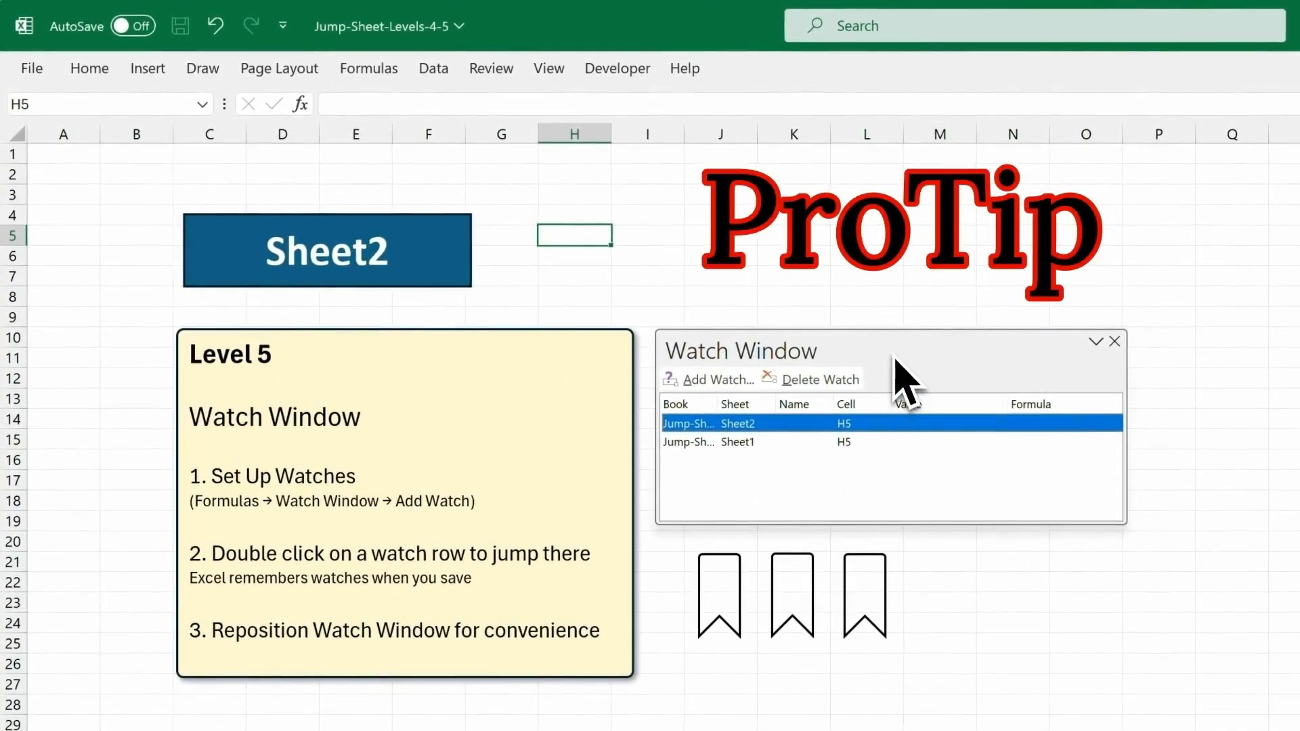
Dock the Watch Window at the left edge of the sheet and widen the pane.
drag(895, 359, 6, 363)
drag(154, 348, 339, 354)
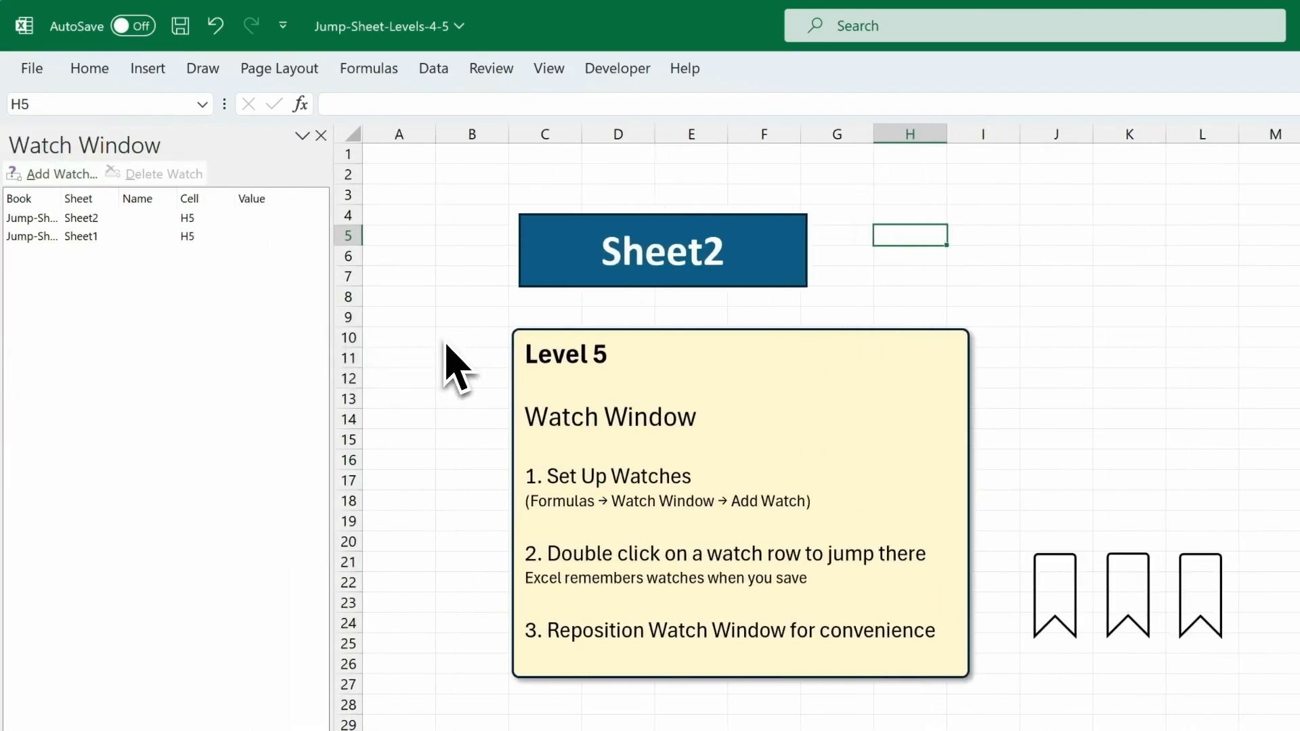